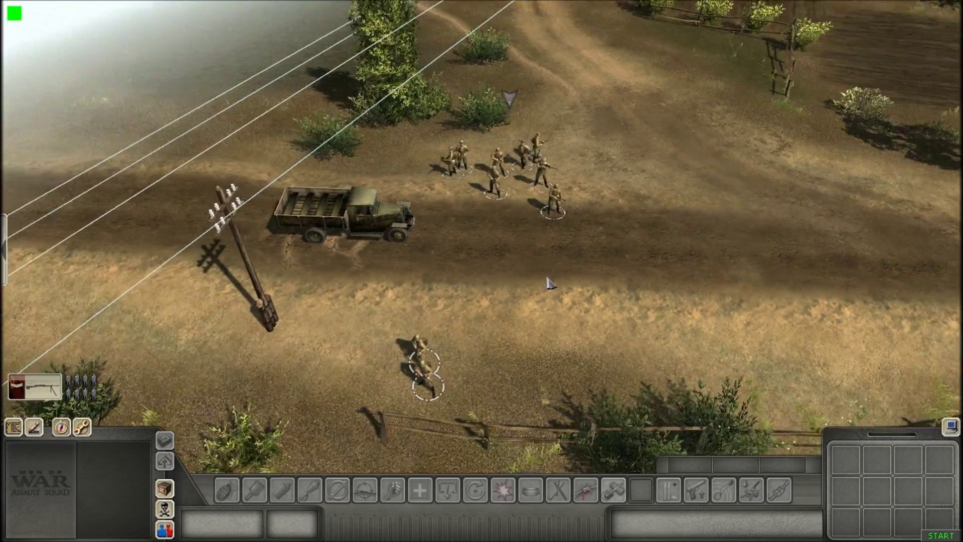
Step: Order the two soldiers standing beside the roadside fence to board the ZiS-5 truck as its crew
{"action": "middle_click_drag", "start_coordinate": [344, 285], "coordinate": [452, 280]}
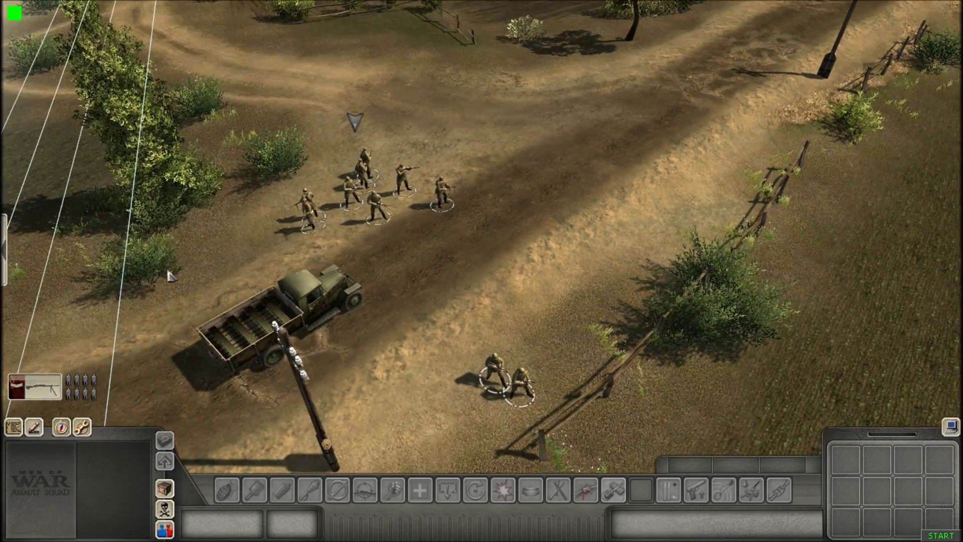
{"action": "middle_click_drag", "start_coordinate": [170, 273], "coordinate": [286, 76]}
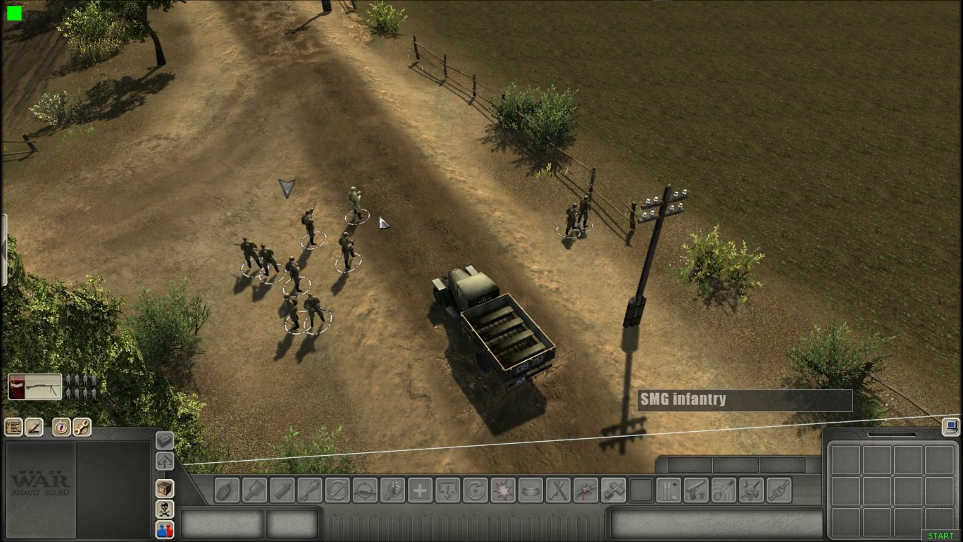
{"action": "middle_click_drag", "start_coordinate": [506, 211], "coordinate": [559, 230]}
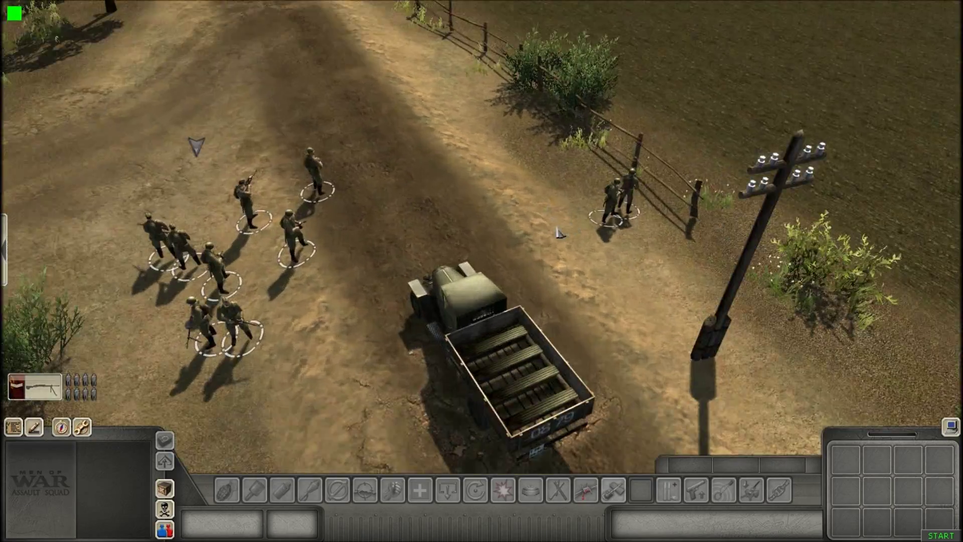
{"action": "middle_click_drag", "start_coordinate": [413, 223], "coordinate": [737, 270]}
{"action": "middle_click_drag", "start_coordinate": [402, 268], "coordinate": [300, 271]}
{"action": "left_click_drag", "start_coordinate": [294, 261], "coordinate": [371, 315]}
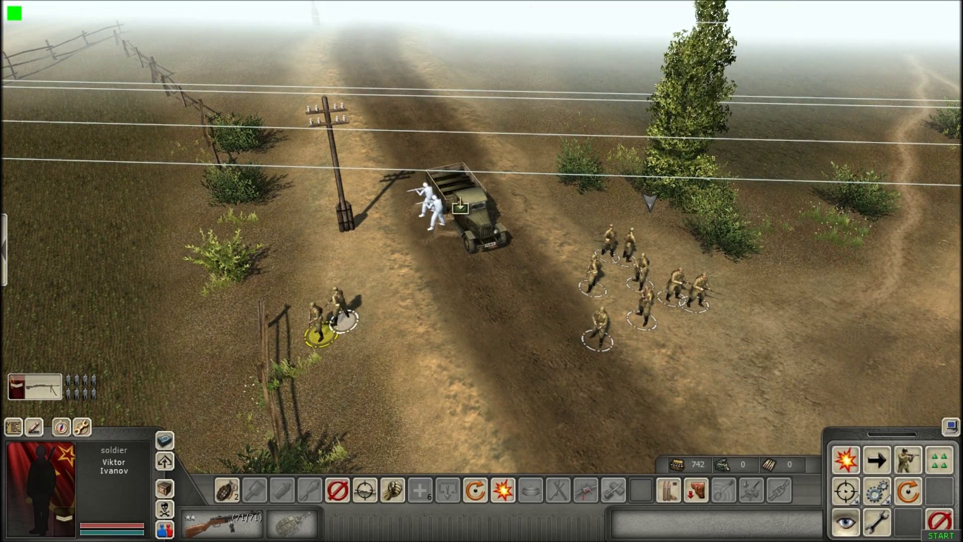
{"action": "right_click", "coordinate": [470, 218]}
Step: Open the mission editor and add the tag inf_drop to the eight infantry soldiers standing on the road
{"action": "scroll", "coordinate": [470, 221], "scroll_direction": "up", "scroll_amount": 2}
{"action": "left_click_drag", "start_coordinate": [477, 318], "coordinate": [496, 352]}
{"action": "middle_click_drag", "start_coordinate": [496, 353], "coordinate": [477, 472]}
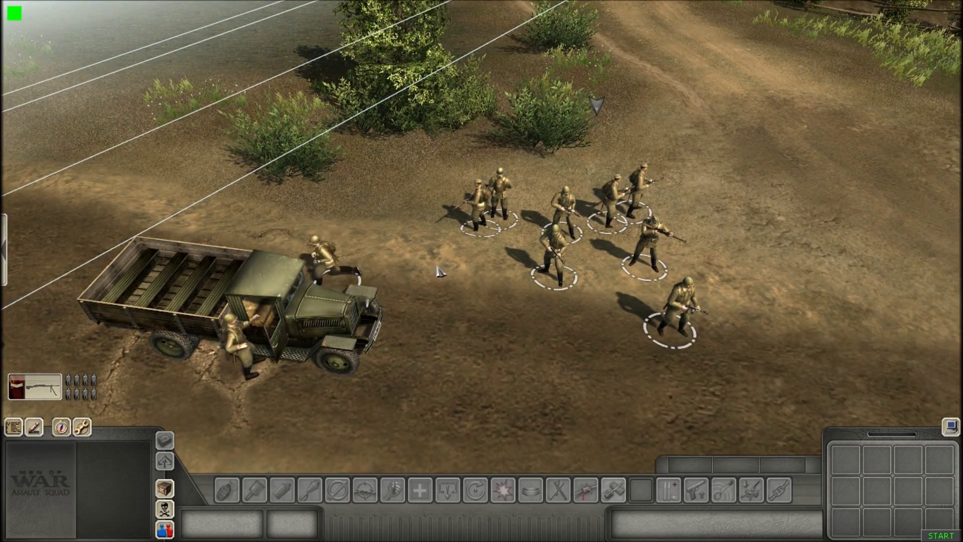
{"action": "middle_click_drag", "start_coordinate": [438, 267], "coordinate": [471, 271]}
{"action": "scroll", "coordinate": [471, 271], "scroll_direction": "down", "scroll_amount": 2}
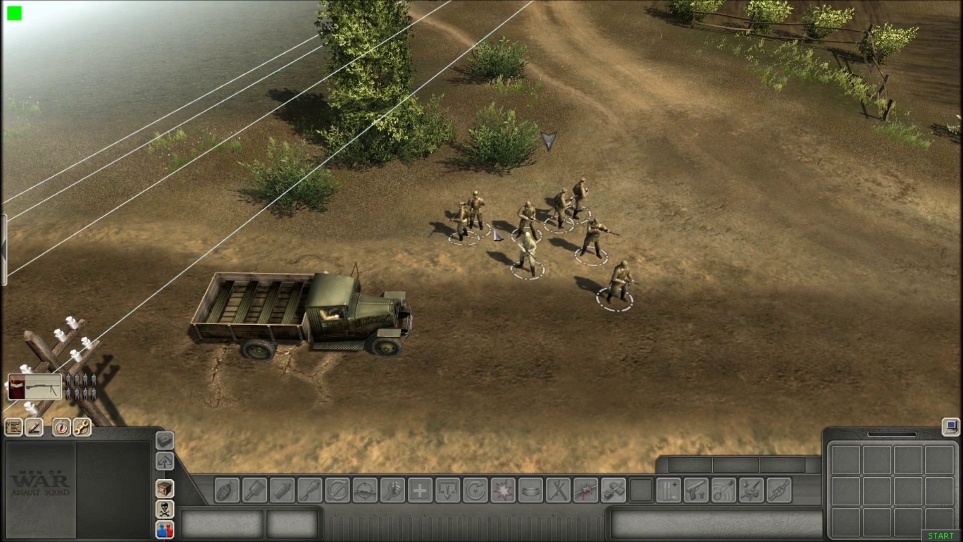
{"action": "key", "text": "F3"}
{"action": "left_click_drag", "start_coordinate": [455, 176], "coordinate": [739, 378]}
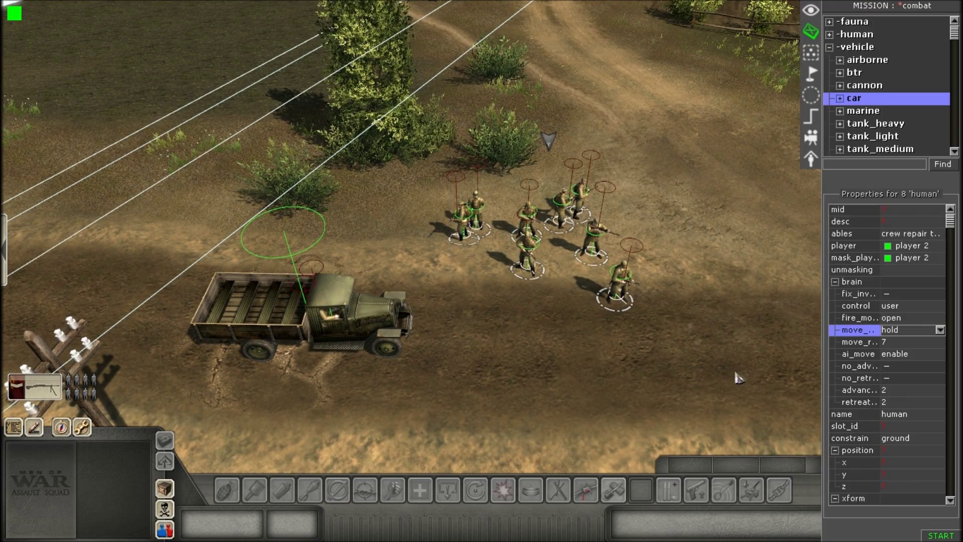
{"action": "key", "text": "e"}
{"action": "key", "text": "6"}
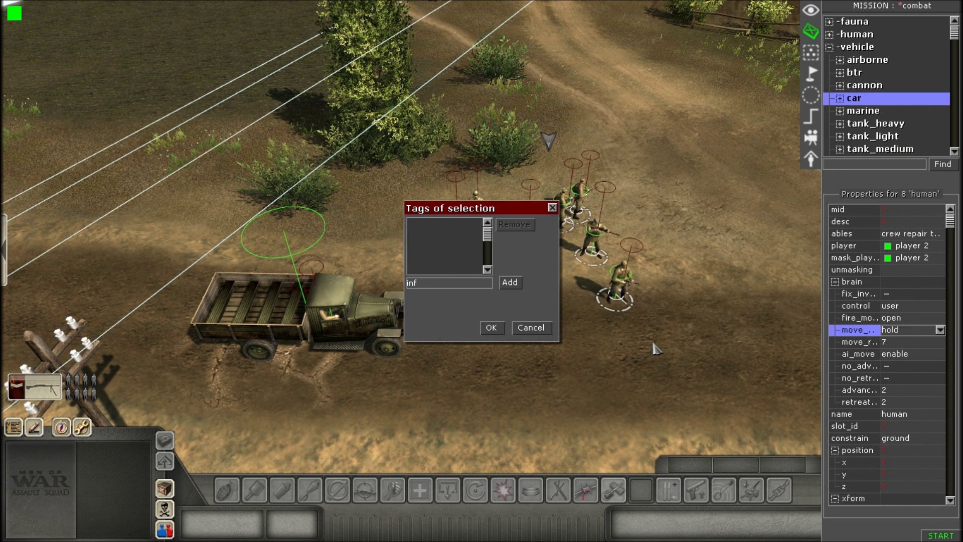
{"action": "key", "text": "Return"}
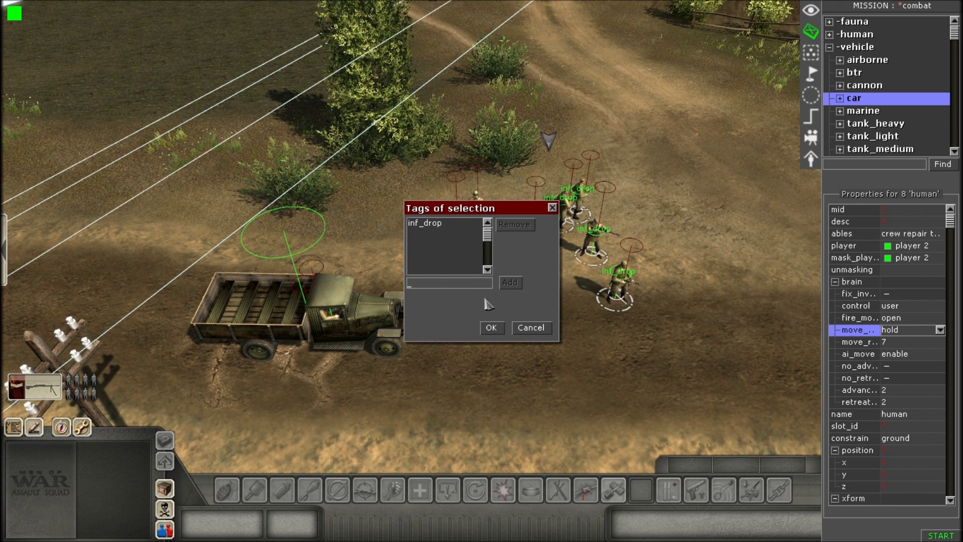
{"action": "left_click", "coordinate": [491, 328]}
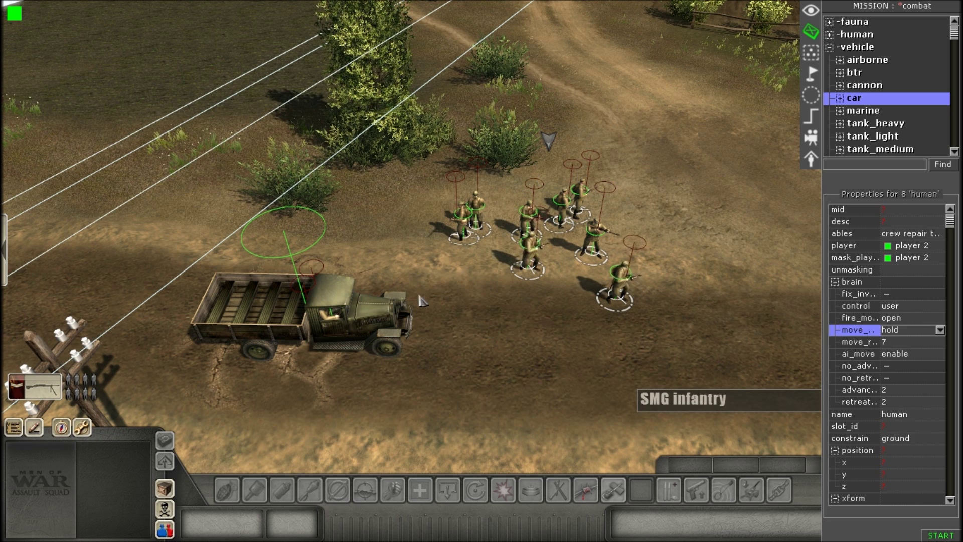
Step: Add the tag truck to the ZiS-5 truck and leave the editor view
{"action": "left_click", "coordinate": [321, 311]}
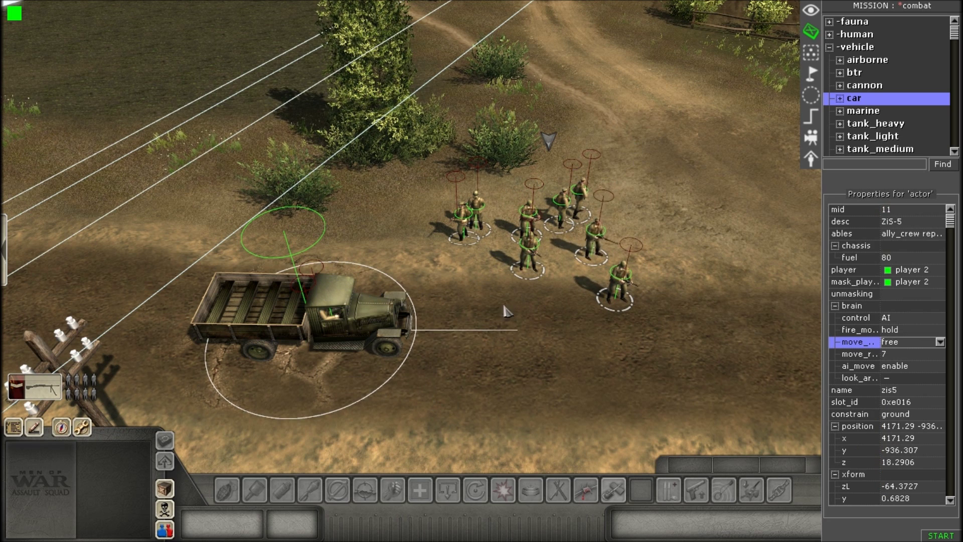
{"action": "right_click", "coordinate": [471, 369]}
{"action": "left_click", "coordinate": [473, 372]}
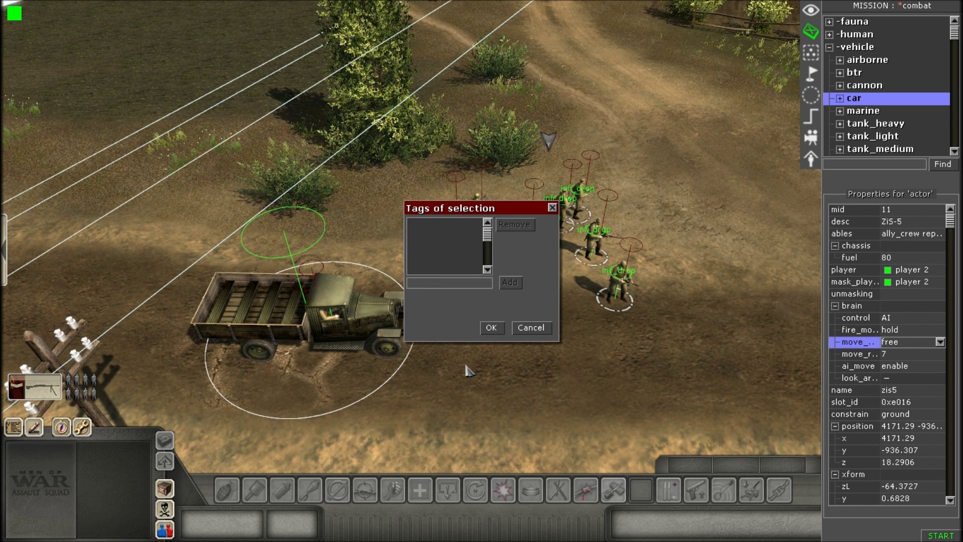
{"action": "type", "text": "truck"}
{"action": "key", "text": "Return"}
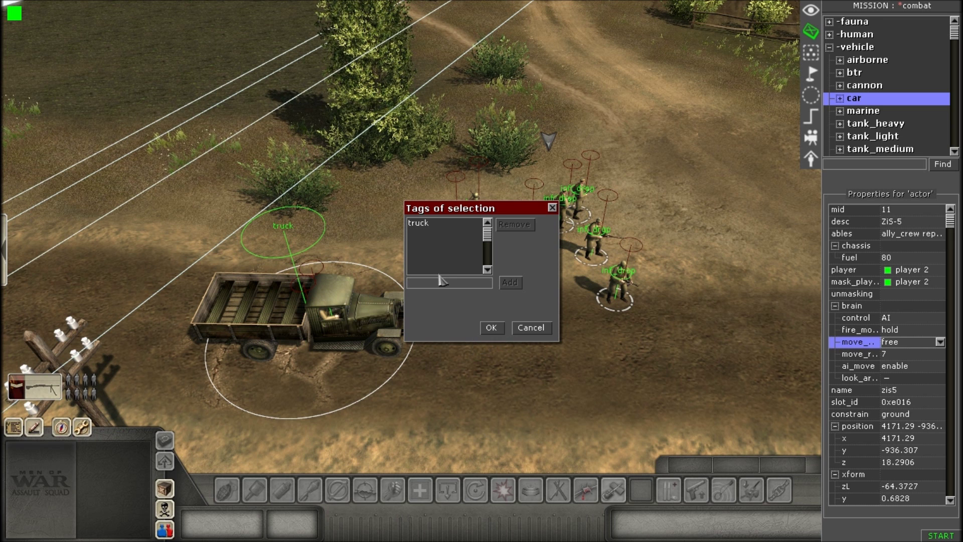
{"action": "left_click", "coordinate": [487, 327]}
{"action": "left_click", "coordinate": [525, 367]}
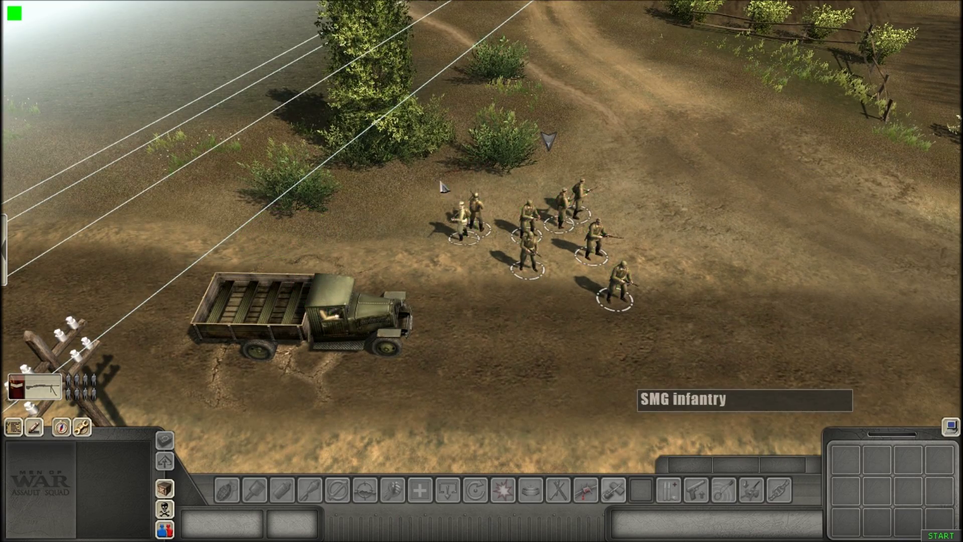
Step: Order the eight-man infantry squad to board the truck as passengers
{"action": "left_click_drag", "start_coordinate": [447, 174], "coordinate": [670, 330]}
{"action": "right_click", "coordinate": [372, 324]}
{"action": "left_click", "coordinate": [311, 222]}
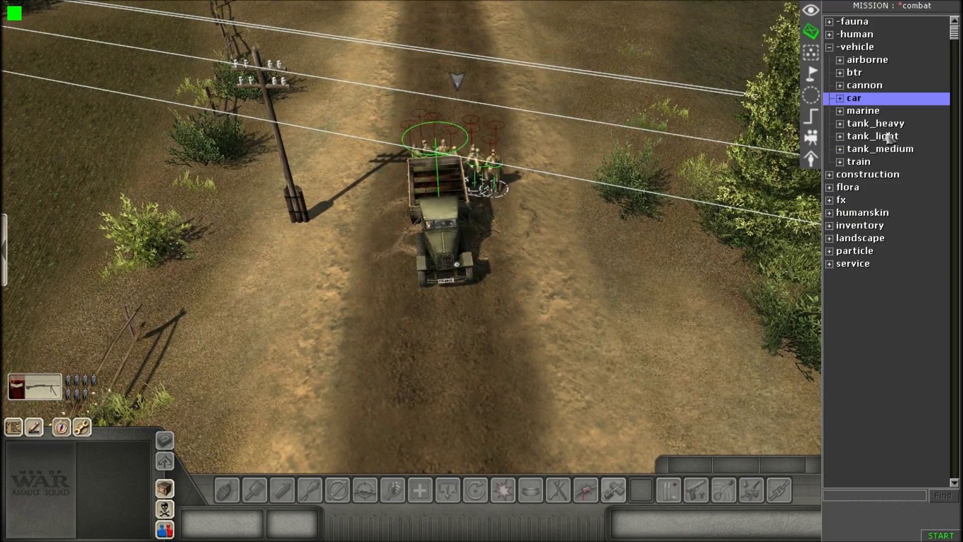
Step: Create a waypoint group named truck_waypoint in the mission editor
{"action": "left_click", "coordinate": [811, 74]}
{"action": "middle_click_drag", "start_coordinate": [662, 260], "coordinate": [665, 221]}
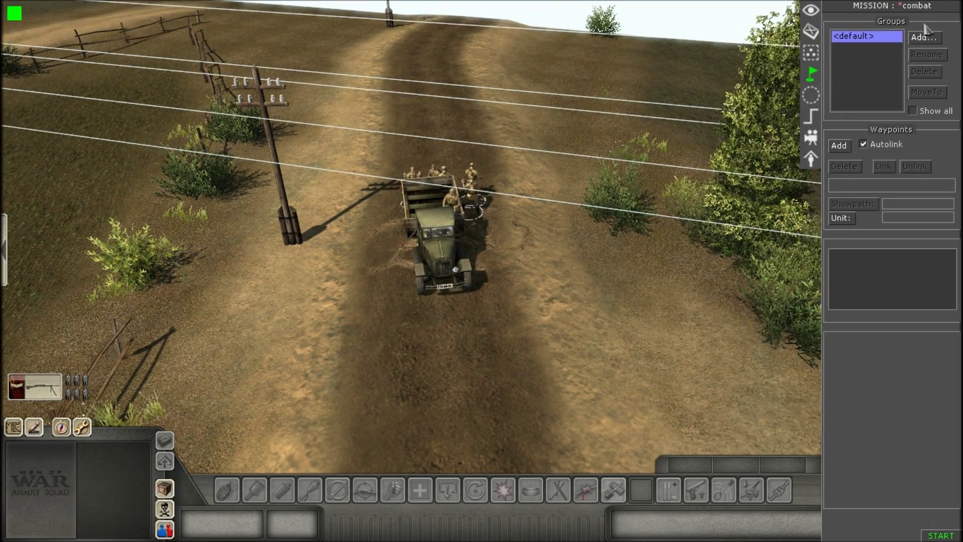
{"action": "left_click", "coordinate": [924, 36]}
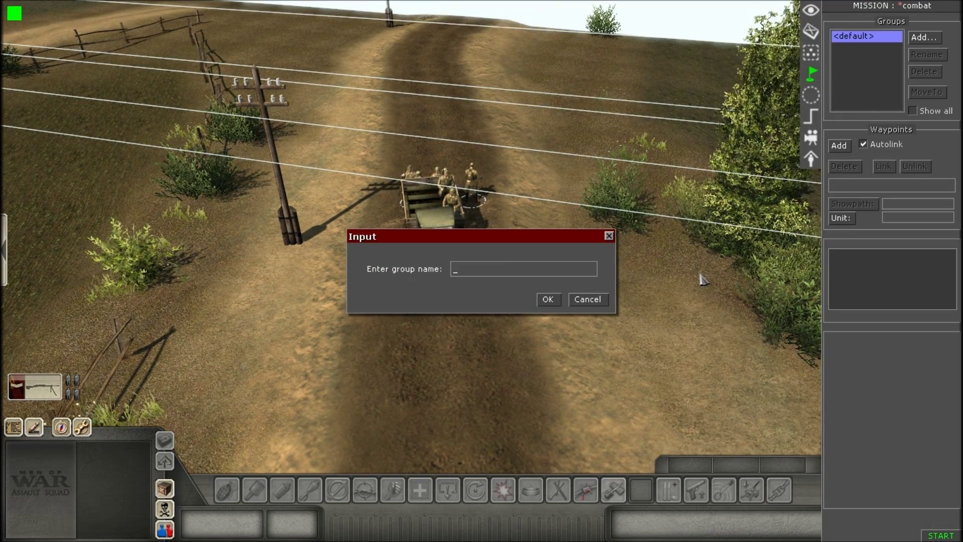
{"action": "type", "text": "tr"}
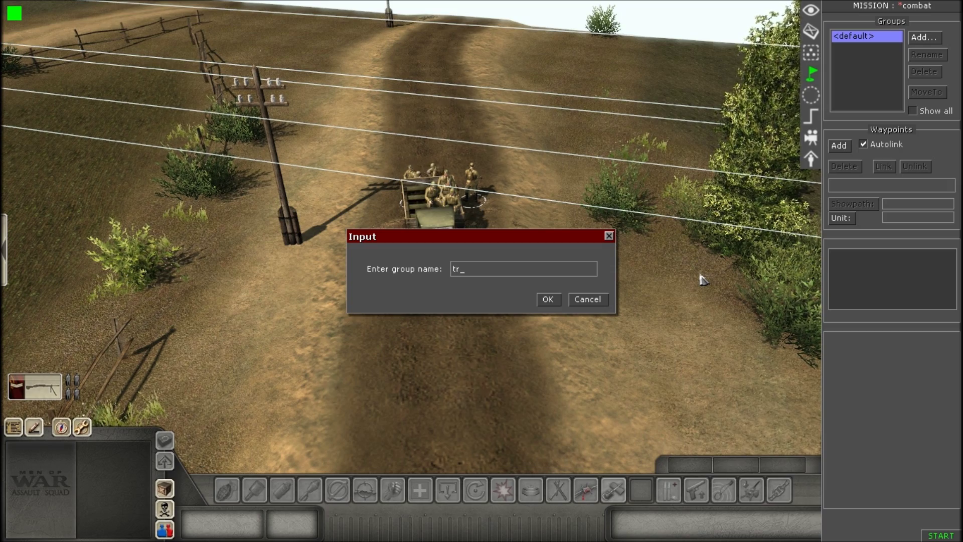
{"action": "type", "text": "uck_waypoint"}
{"action": "key", "text": "Return"}
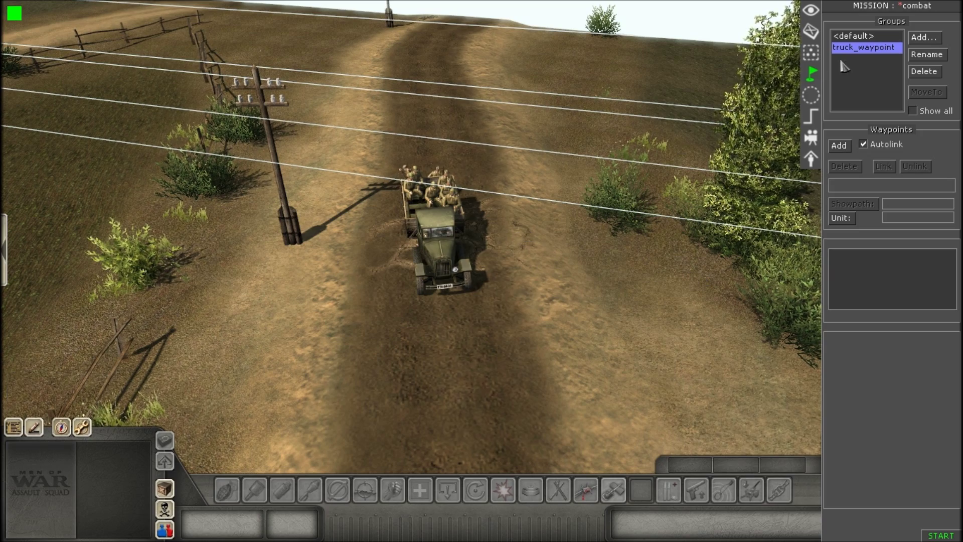
Step: Start the autolinked route with one waypoint at the truck and a second farther down the road ahead of it
{"action": "left_click", "coordinate": [838, 144]}
{"action": "middle_click_drag", "start_coordinate": [498, 202], "coordinate": [480, 141]}
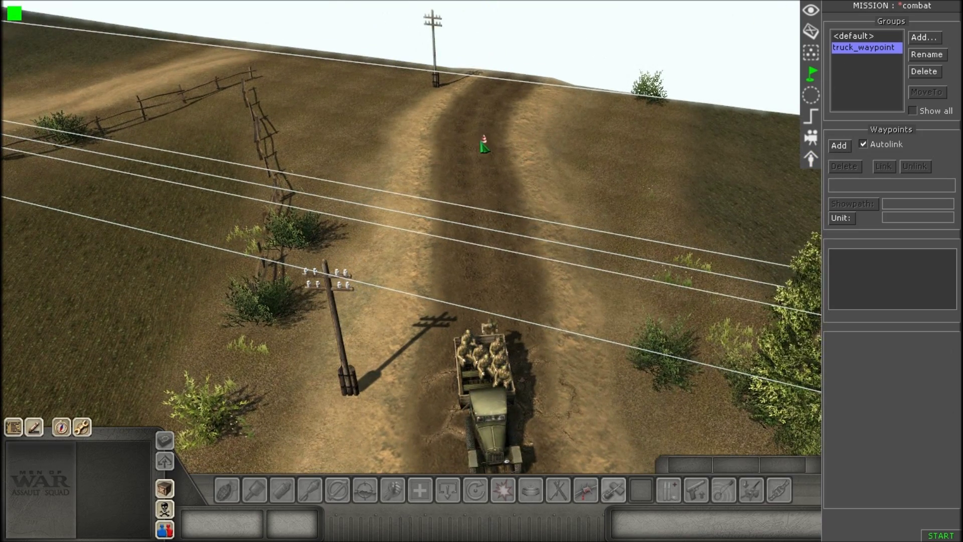
{"action": "left_click", "coordinate": [464, 123]}
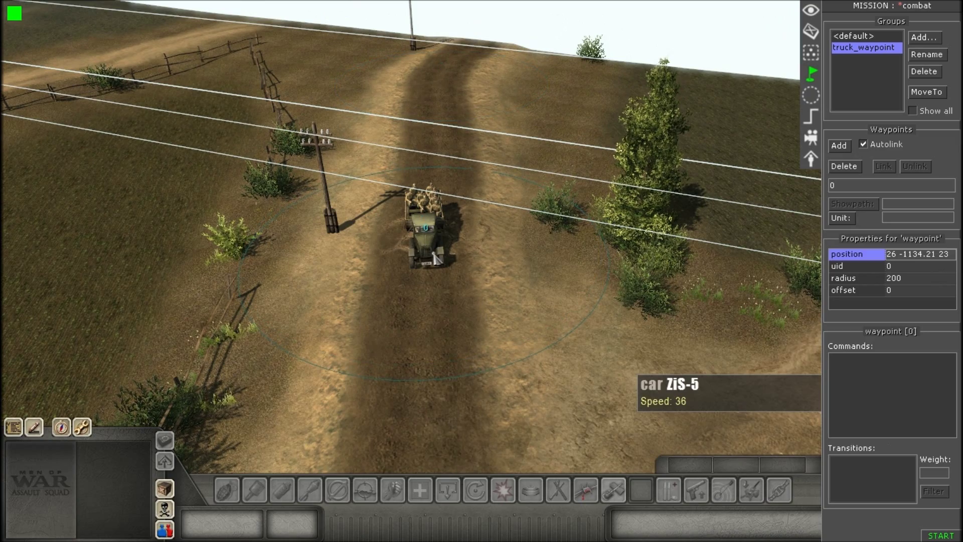
{"action": "left_click_drag", "start_coordinate": [409, 312], "coordinate": [418, 243]}
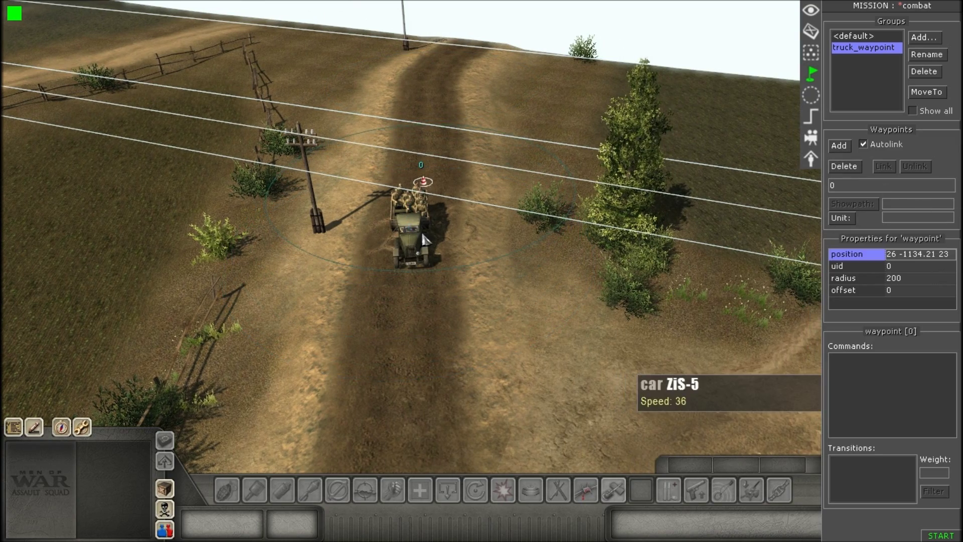
{"action": "key", "text": "Down"}
{"action": "left_click", "coordinate": [441, 235]}
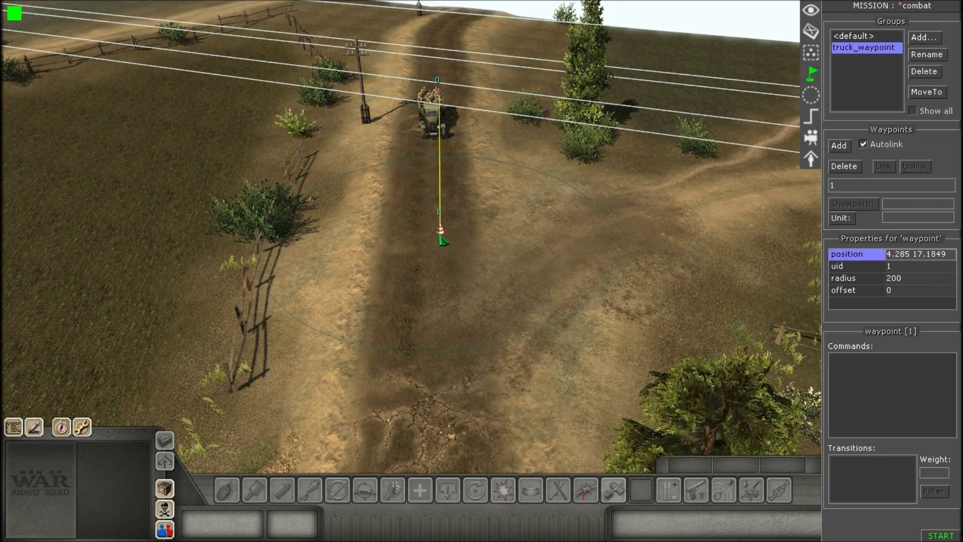
Step: Extend the truck route with four linked waypoints along the road, up to beside the stone house
{"action": "key", "text": "Down"}
{"action": "left_click", "coordinate": [465, 149]}
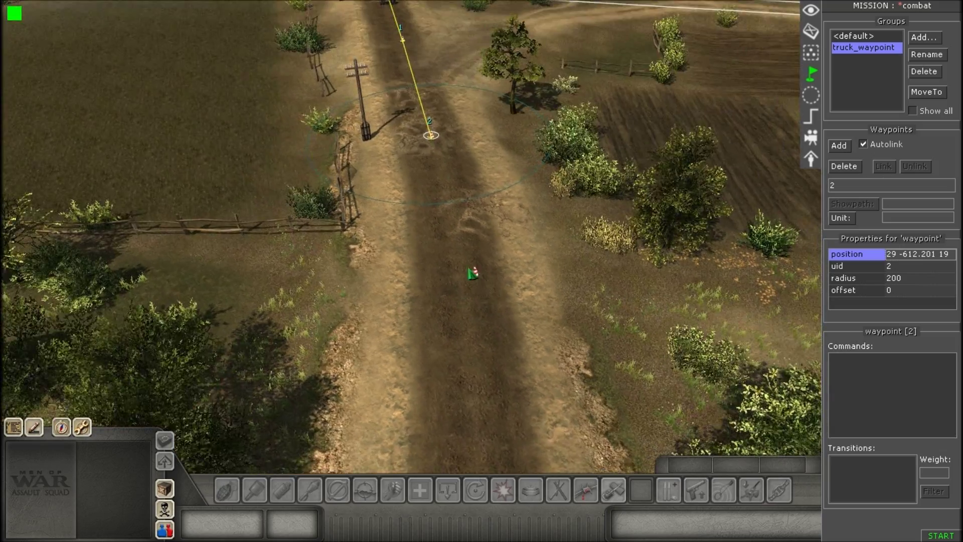
{"action": "left_click", "coordinate": [450, 213]}
{"action": "key", "text": "Down"}
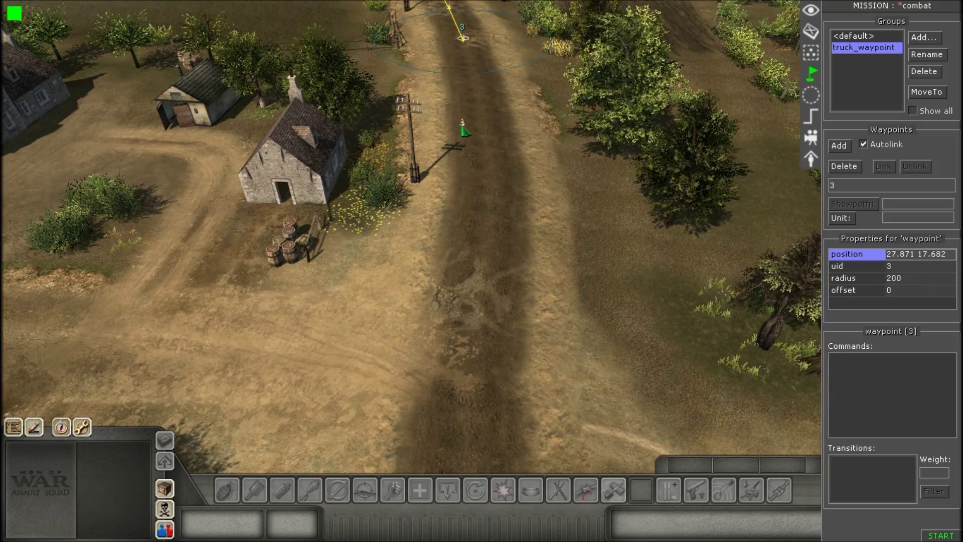
{"action": "left_click", "coordinate": [479, 112]}
{"action": "left_click", "coordinate": [484, 184]}
{"action": "middle_click_drag", "start_coordinate": [484, 184], "coordinate": [507, 194]}
{"action": "key", "text": "Down"}
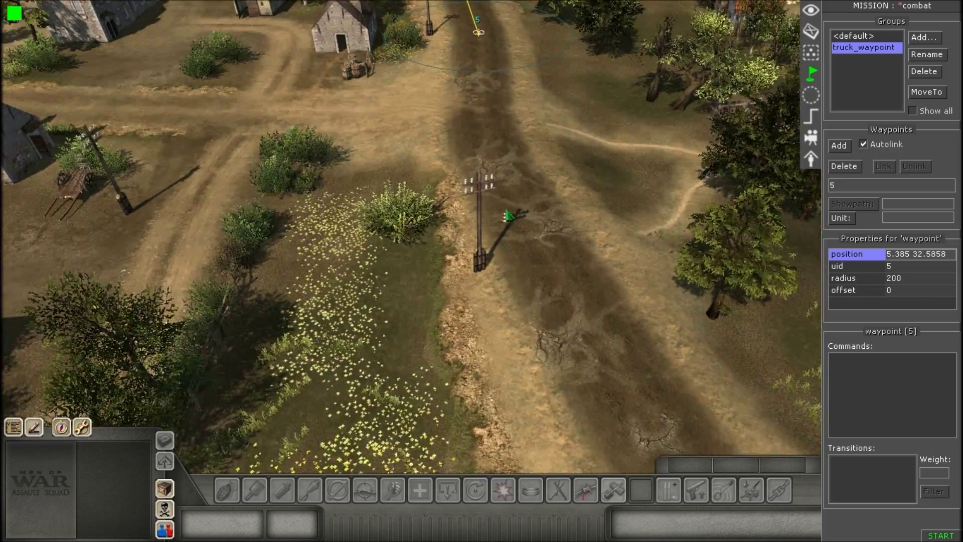
Step: Add two more linked waypoints through the dirt road junction just past the stone house
{"action": "key", "text": "Up"}
{"action": "scroll", "coordinate": [441, 260], "scroll_direction": "up", "scroll_amount": 3}
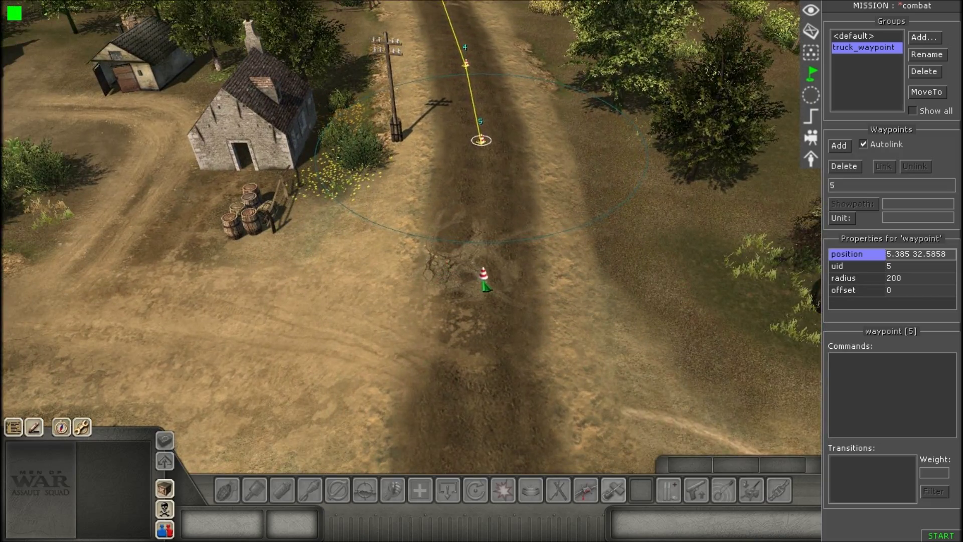
{"action": "left_click", "coordinate": [485, 283]}
{"action": "mouse_move", "coordinate": [485, 283]}
{"action": "middle_mouse_down"}
{"action": "mouse_move", "coordinate": [505, 270]}
{"action": "mouse_move", "coordinate": [480, 269]}
{"action": "middle_mouse_up"}
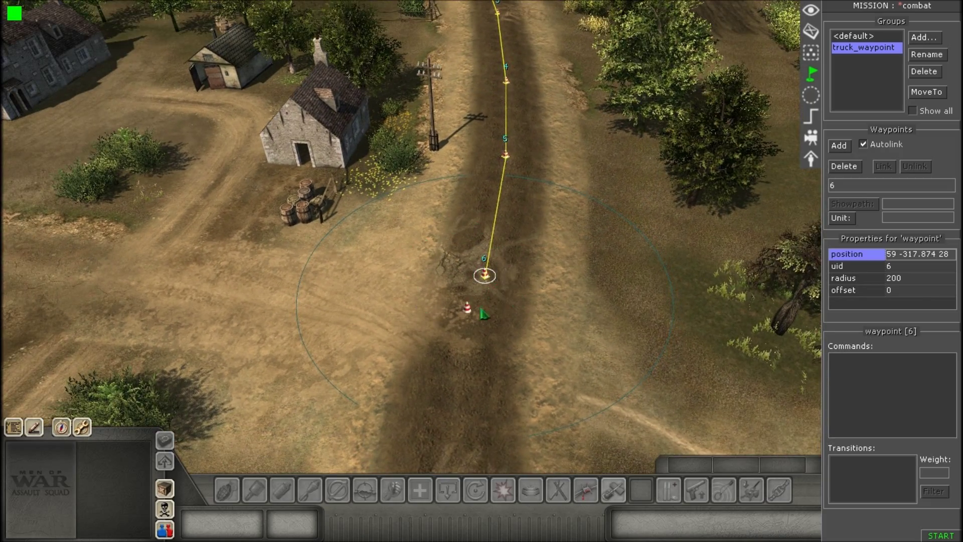
{"action": "mouse_move", "coordinate": [614, 315]}
{"action": "middle_mouse_down"}
{"action": "mouse_move", "coordinate": [464, 300]}
{"action": "mouse_move", "coordinate": [617, 310]}
{"action": "mouse_move", "coordinate": [630, 323]}
{"action": "middle_mouse_up"}
{"action": "key", "text": "Down"}
{"action": "scroll", "coordinate": [442, 322], "scroll_direction": "down", "scroll_amount": 2}
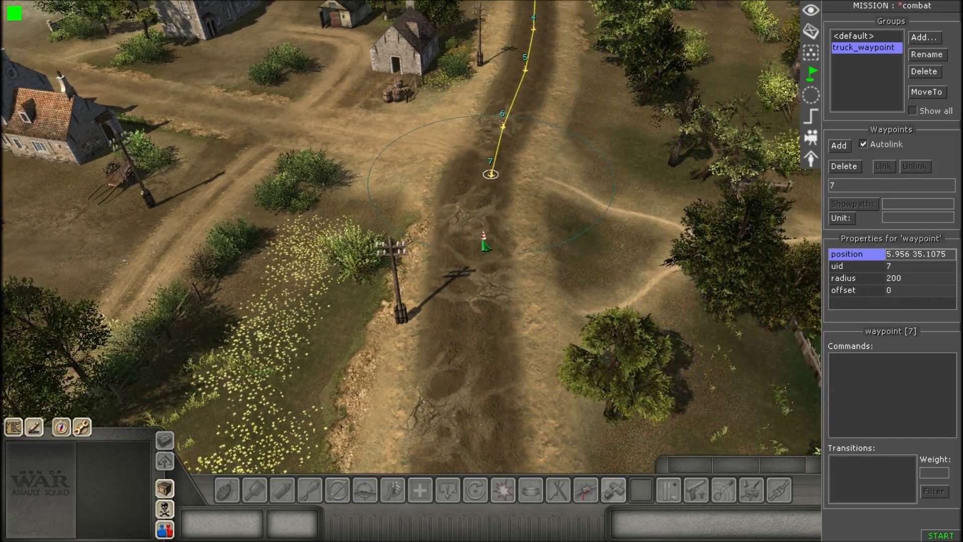
Step: Continue the route with four linked waypoints along the straight road between the orchard and the ponds
{"action": "left_click", "coordinate": [485, 241]}
{"action": "key", "text": "Down"}
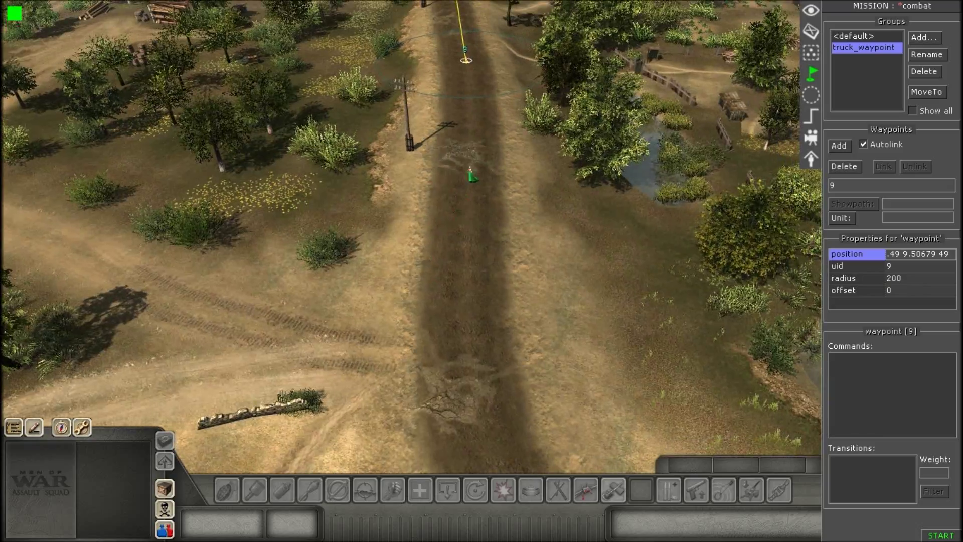
{"action": "left_click", "coordinate": [474, 123]}
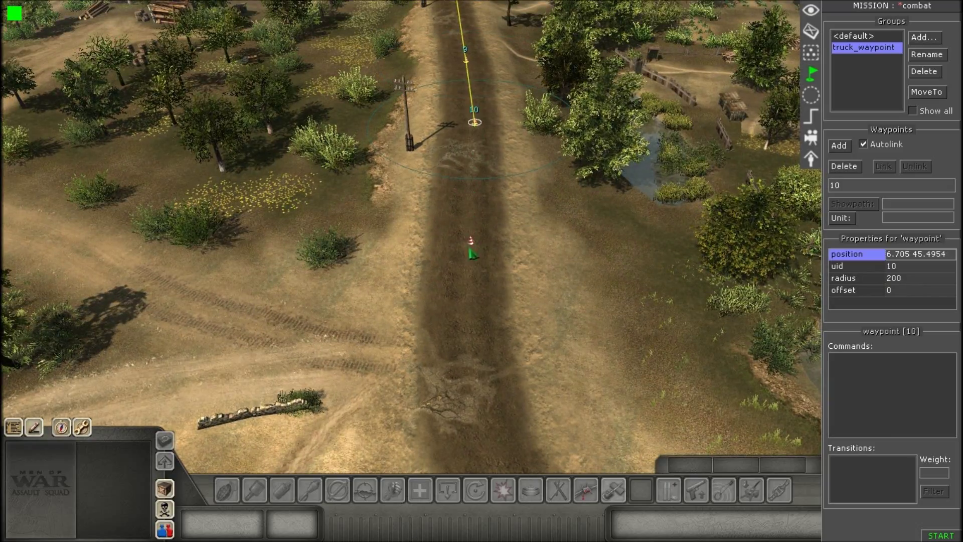
{"action": "left_click", "coordinate": [471, 328]}
{"action": "key", "text": "Down"}
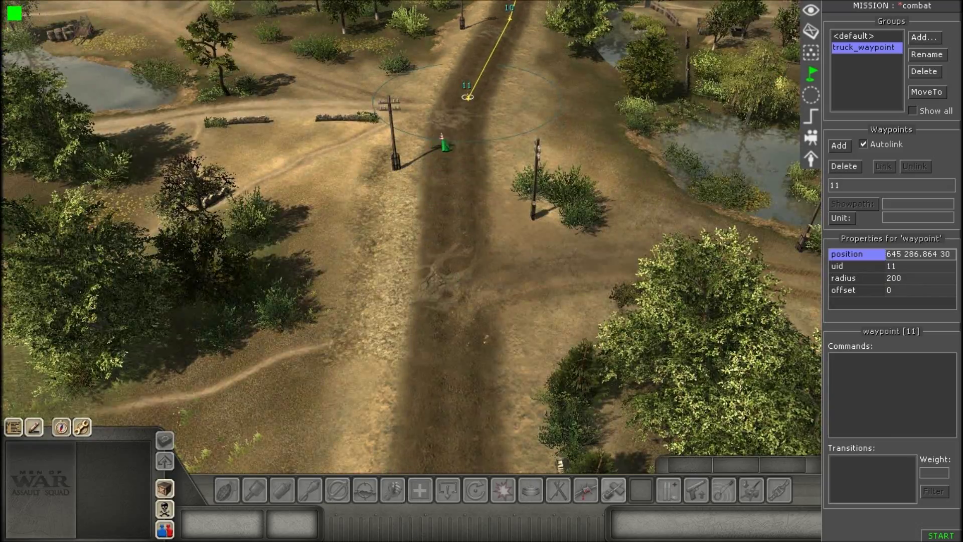
Step: Extend the route with five linked waypoints down the road, past the vegetable field and the red-roofed house
{"action": "key", "text": "Down"}
{"action": "left_click", "coordinate": [473, 258]}
{"action": "key", "text": "Down"}
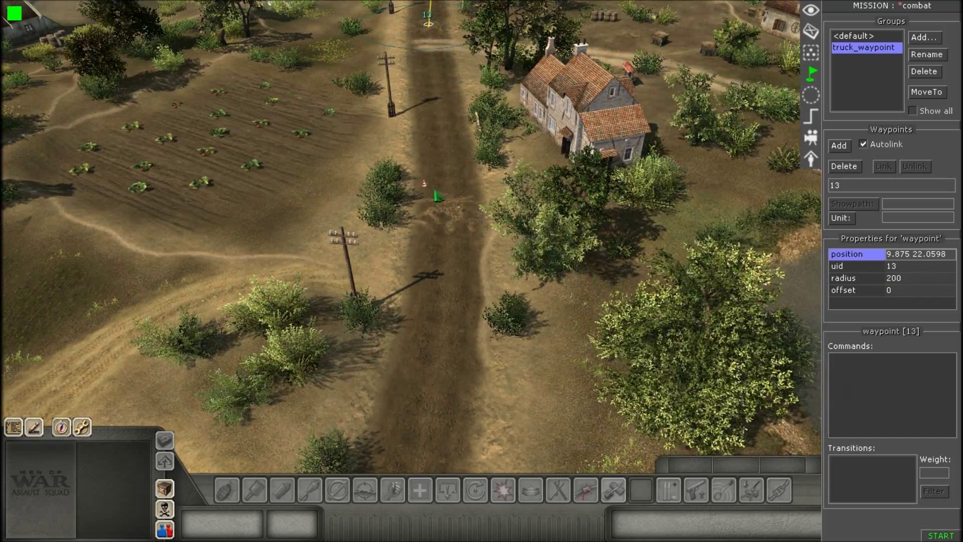
{"action": "left_click", "coordinate": [451, 192]}
{"action": "key", "text": "Down"}
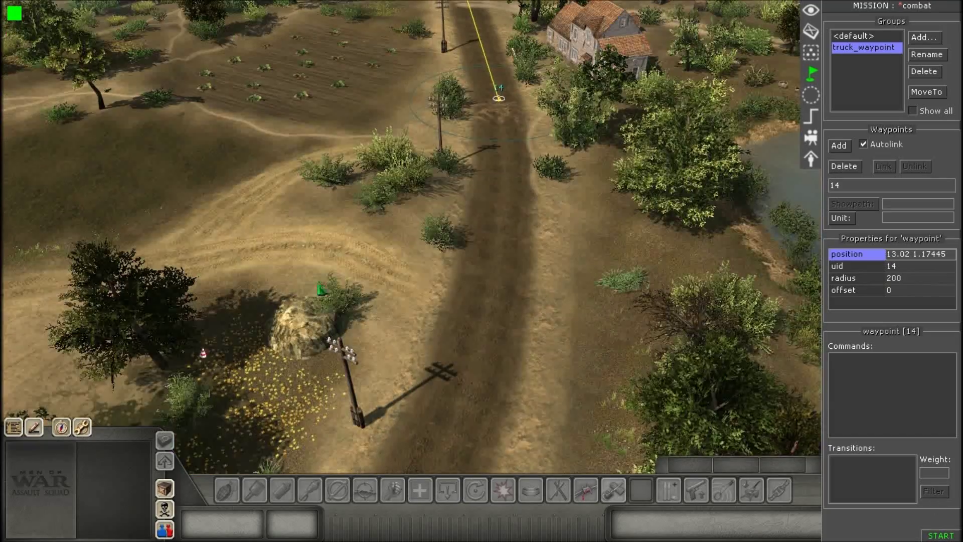
{"action": "left_click", "coordinate": [504, 140]}
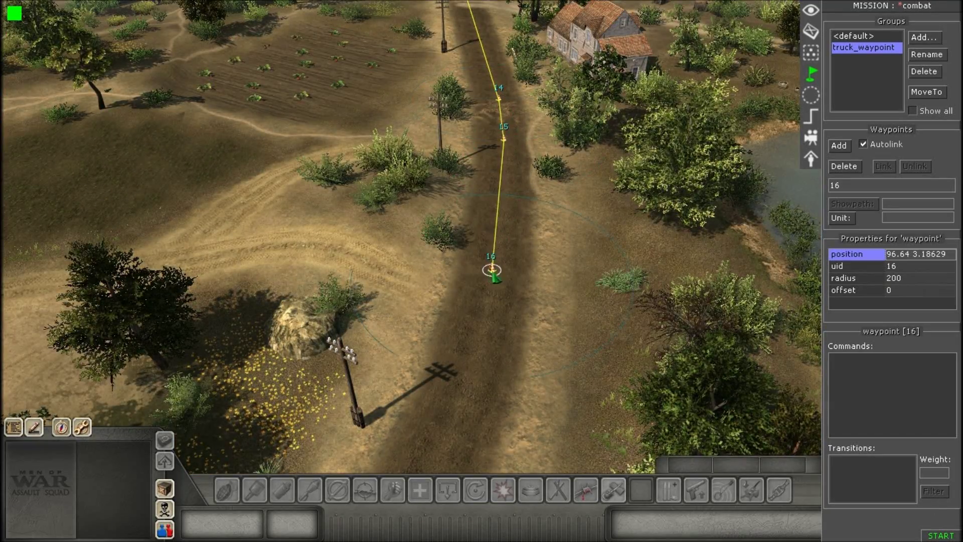
Step: Continue the truck route with three linked waypoints around the bend and onto the tree-lined stretch of road
{"action": "middle_click_drag", "start_coordinate": [495, 276], "coordinate": [588, 281]}
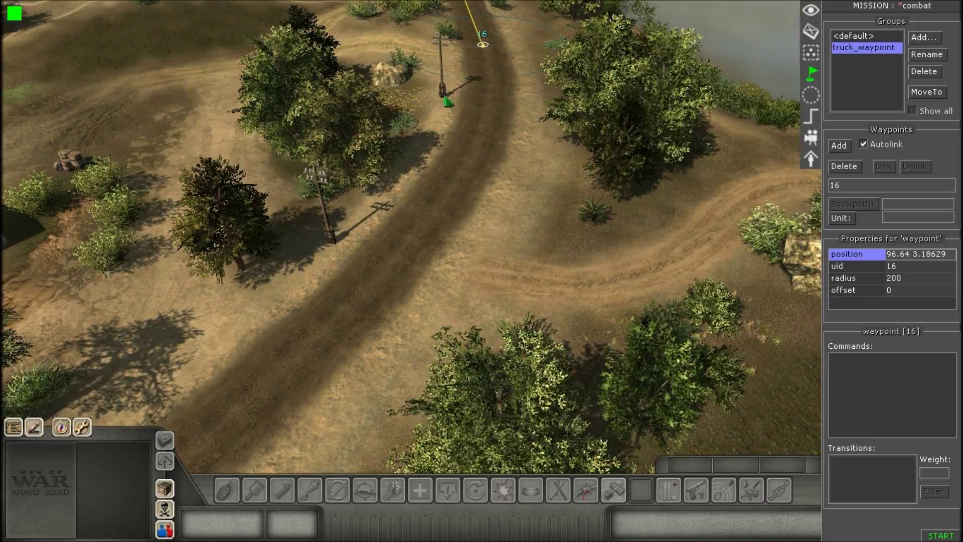
{"action": "middle_click_drag", "start_coordinate": [575, 178], "coordinate": [440, 208]}
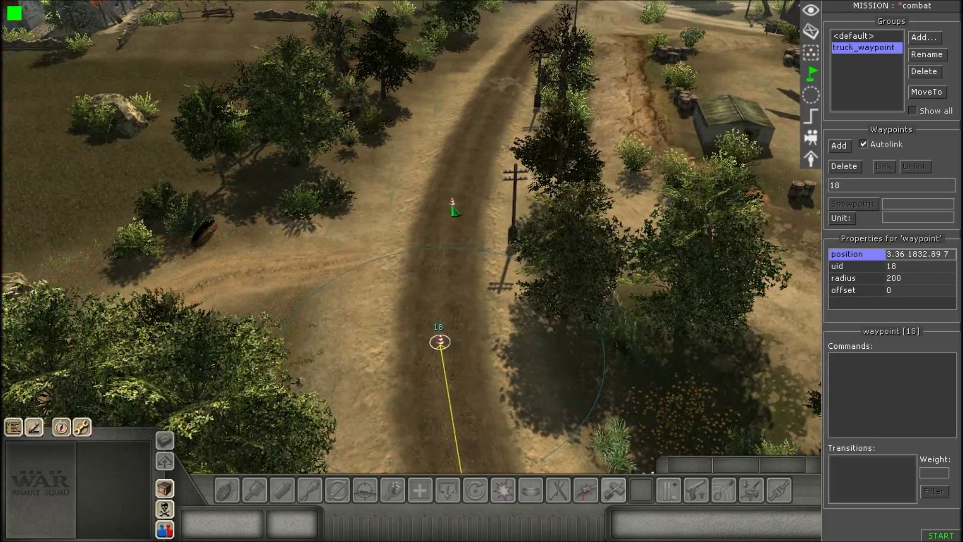
{"action": "left_click", "coordinate": [454, 209]}
Step: Add a delete command with the default selector to the route's last waypoint, 19
{"action": "key", "text": "Up"}
{"action": "middle_click_drag", "start_coordinate": [522, 178], "coordinate": [465, 307]}
{"action": "key", "text": "Down"}
{"action": "scroll", "coordinate": [386, 259], "scroll_direction": "up", "scroll_amount": 1}
{"action": "left_click_drag", "start_coordinate": [367, 209], "coordinate": [443, 267]}
{"action": "middle_click_drag", "start_coordinate": [447, 274], "coordinate": [467, 299]}
{"action": "right_click", "coordinate": [881, 380]}
{"action": "left_click", "coordinate": [888, 384]}
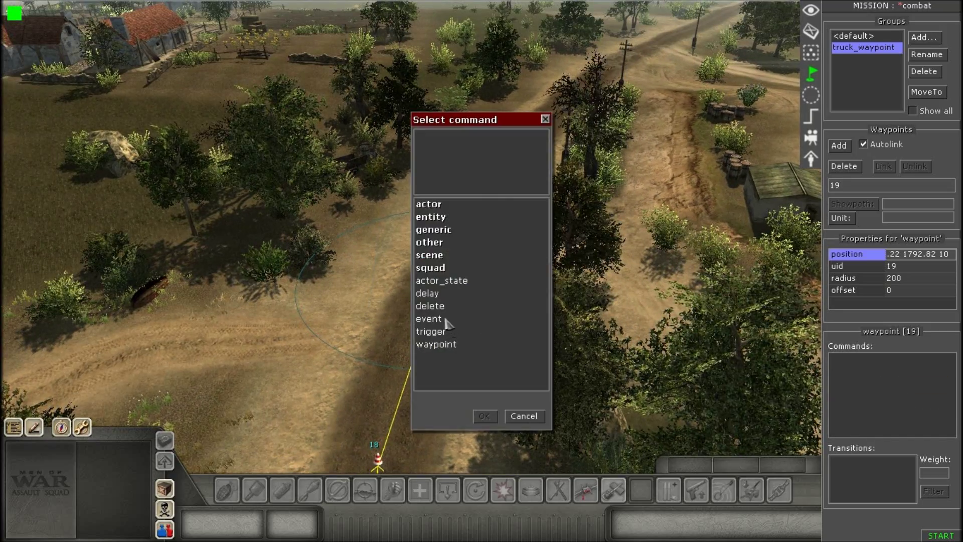
{"action": "double_click", "coordinate": [437, 305]}
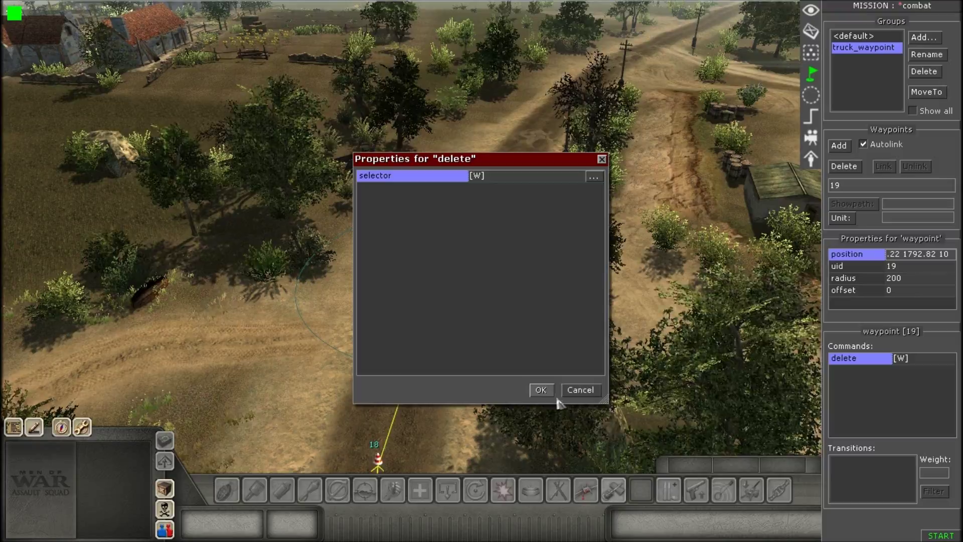
{"action": "left_click", "coordinate": [542, 391]}
Step: Add an unlinked waypoint near waypoint 6 by the stone house, plus a second one linked to it in the dirt junction
{"action": "middle_click_drag", "start_coordinate": [338, 332], "coordinate": [508, 301]}
{"action": "middle_click_drag", "start_coordinate": [247, 281], "coordinate": [507, 253]}
{"action": "left_click", "coordinate": [439, 263]}
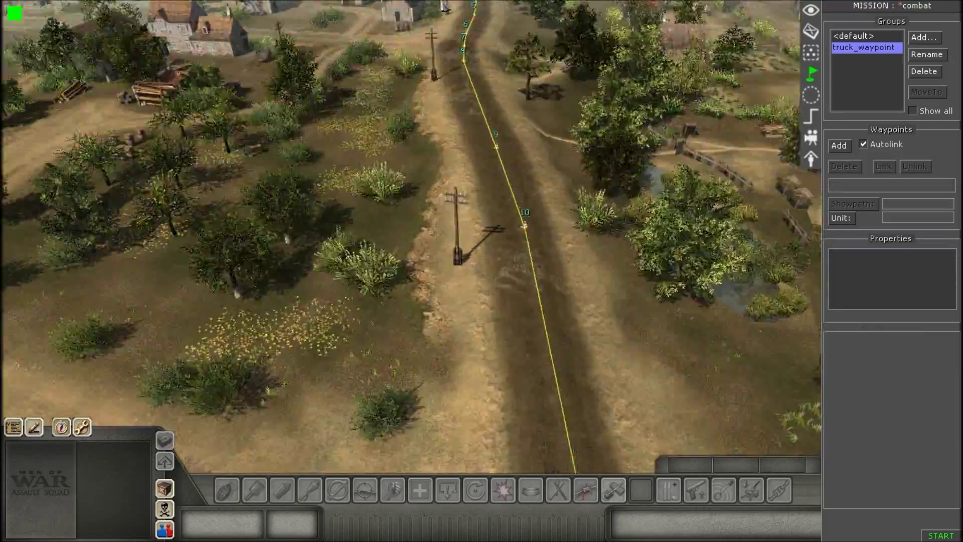
{"action": "middle_click_drag", "start_coordinate": [485, 236], "coordinate": [402, 238]}
{"action": "left_click", "coordinate": [432, 275]}
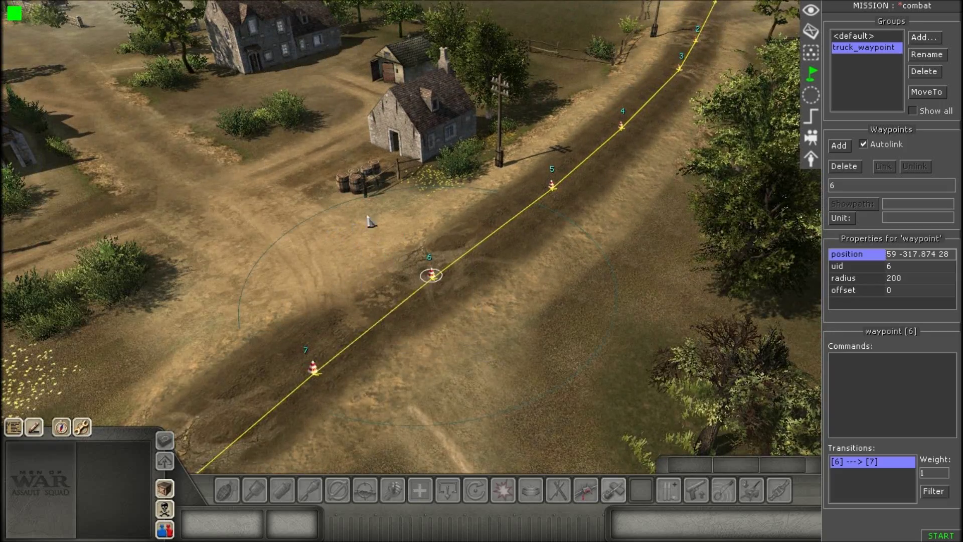
{"action": "left_click", "coordinate": [368, 226]}
{"action": "left_click", "coordinate": [838, 146]}
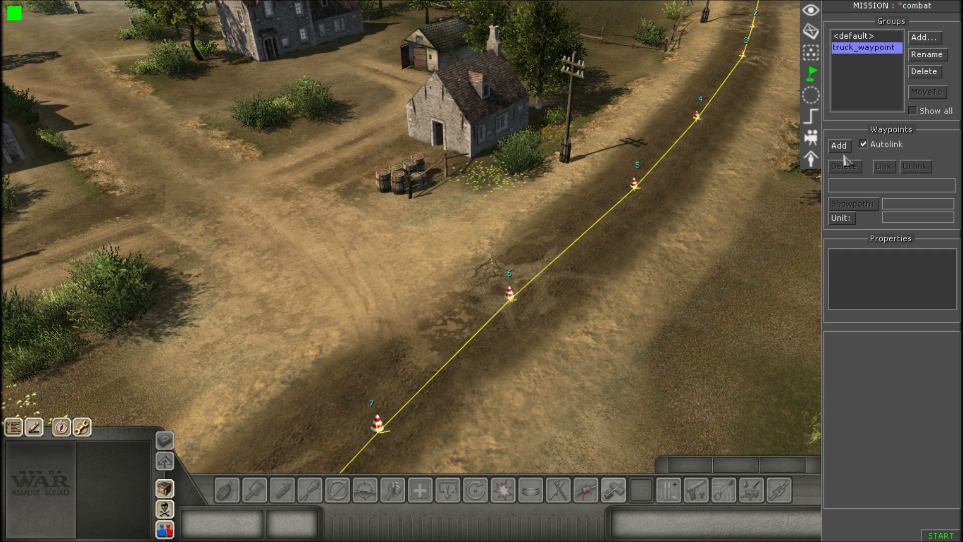
{"action": "right_click", "coordinate": [541, 260]}
{"action": "left_click_drag", "start_coordinate": [521, 219], "coordinate": [564, 257]}
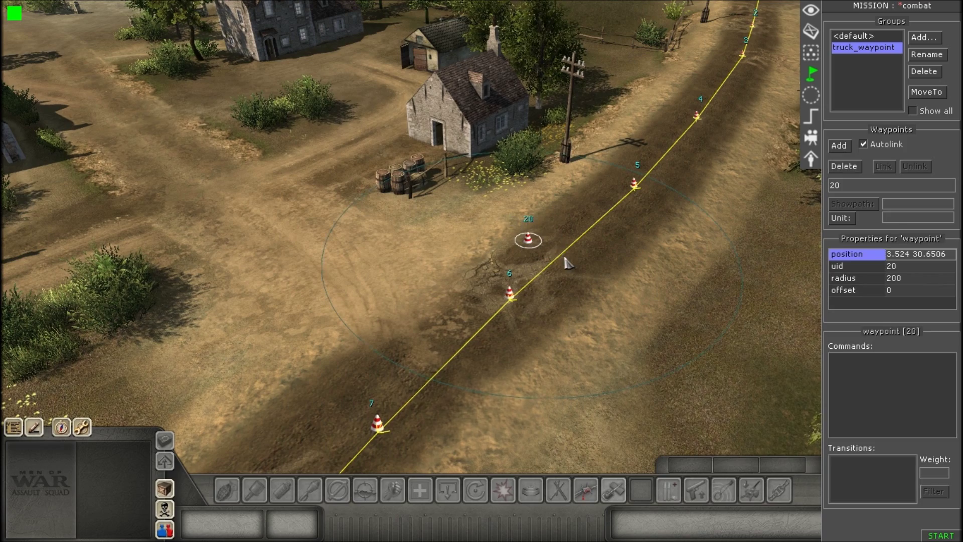
{"action": "left_click", "coordinate": [838, 145]}
{"action": "left_click", "coordinate": [300, 230]}
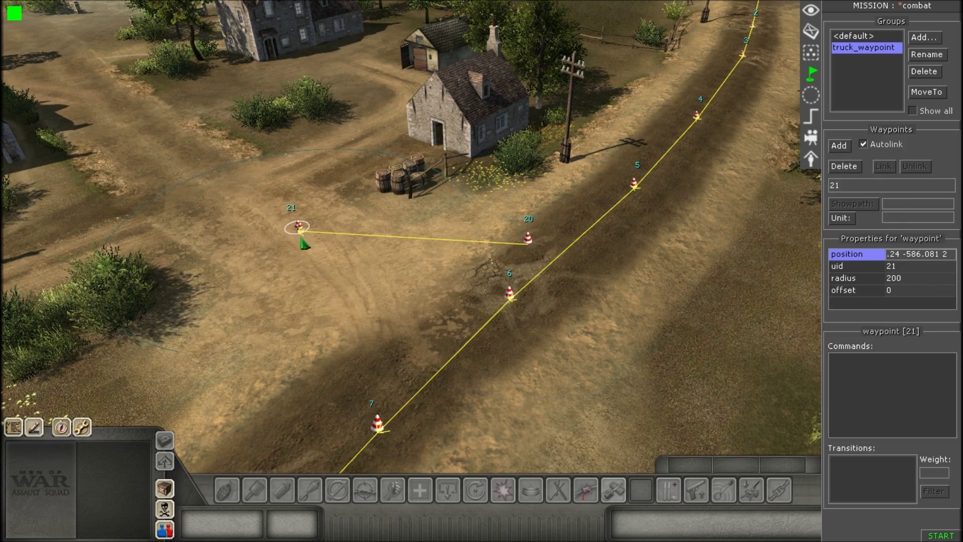
Step: Move waypoint 20 onto the truck's route line, between waypoints 5 and 6
{"action": "middle_click_drag", "start_coordinate": [307, 286], "coordinate": [420, 260]}
{"action": "scroll", "coordinate": [349, 315], "scroll_direction": "up", "scroll_amount": 1}
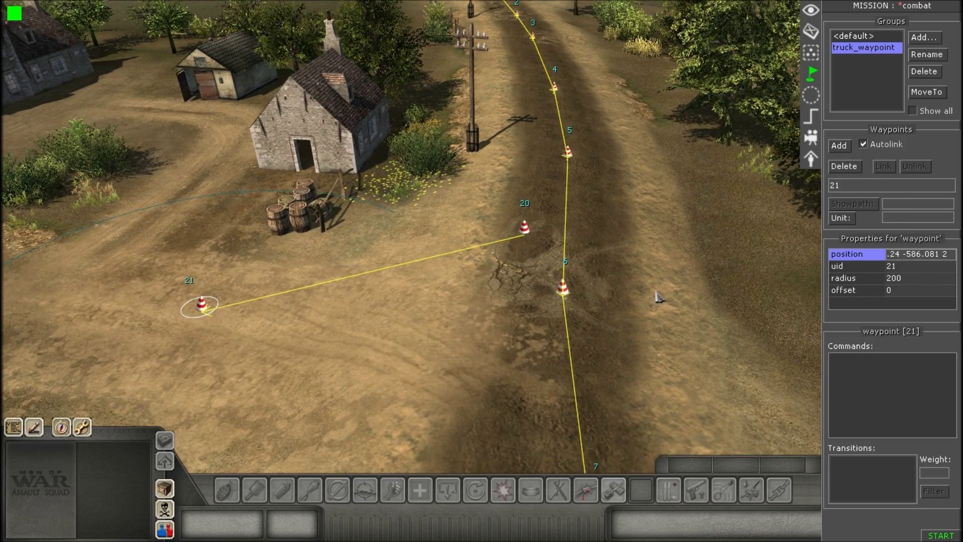
{"action": "left_click_drag", "start_coordinate": [491, 215], "coordinate": [546, 244]}
{"action": "left_click_drag", "start_coordinate": [547, 244], "coordinate": [588, 246]}
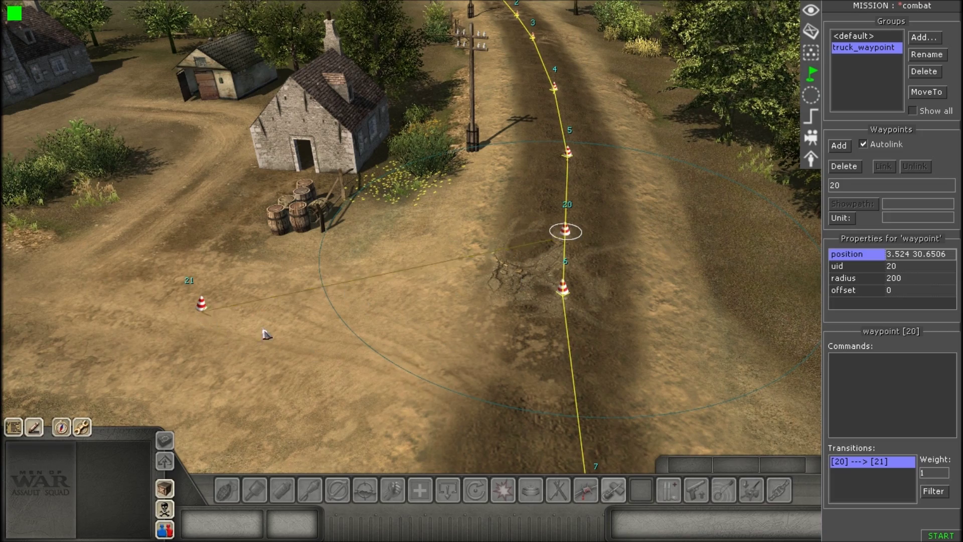
{"action": "left_click", "coordinate": [455, 372]}
Step: Add an actor wait command to waypoint 6
{"action": "middle_click_drag", "start_coordinate": [407, 306], "coordinate": [576, 288]}
{"action": "left_click_drag", "start_coordinate": [483, 209], "coordinate": [540, 311]}
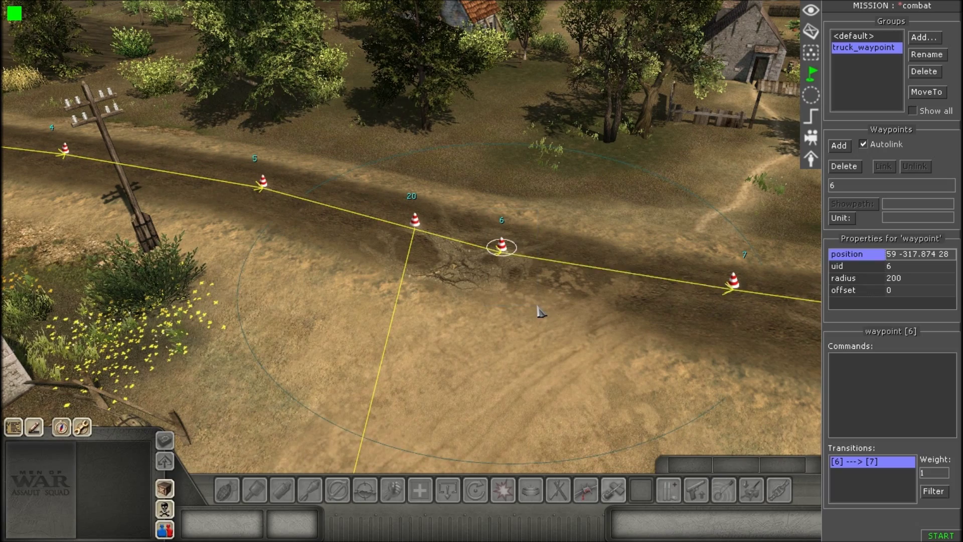
{"action": "middle_click_drag", "start_coordinate": [541, 312], "coordinate": [519, 290]}
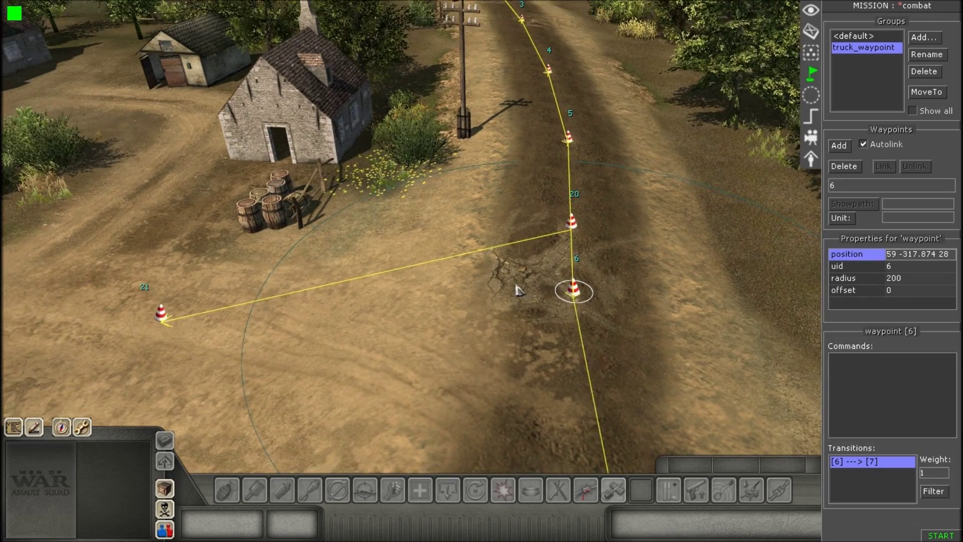
{"action": "right_click", "coordinate": [847, 374]}
{"action": "left_click", "coordinate": [863, 375]}
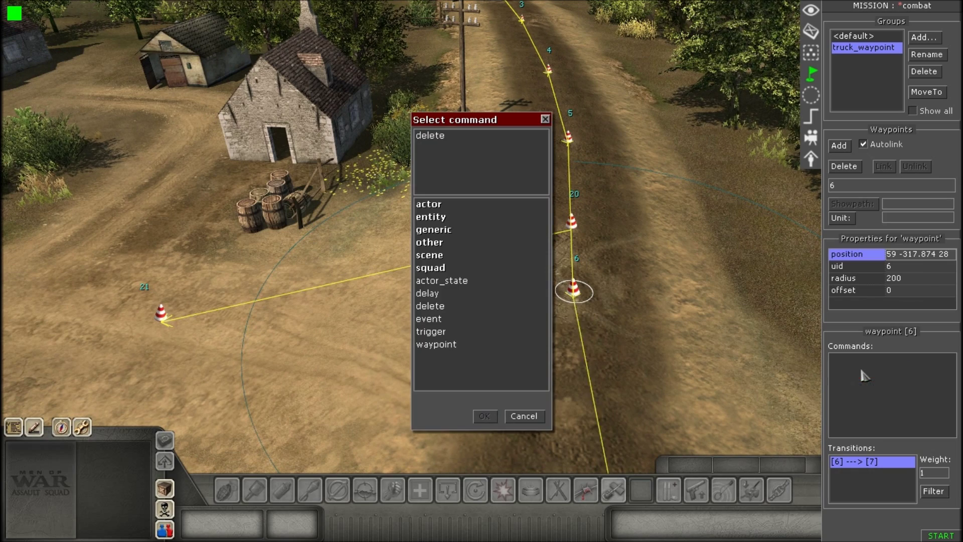
{"action": "double_click", "coordinate": [423, 205]}
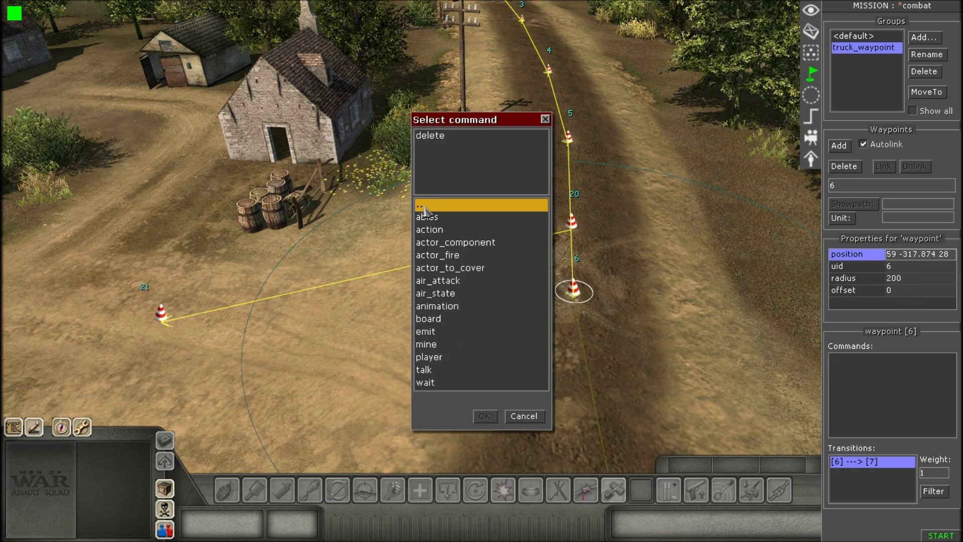
{"action": "double_click", "coordinate": [434, 384]}
{"action": "left_click", "coordinate": [554, 201]}
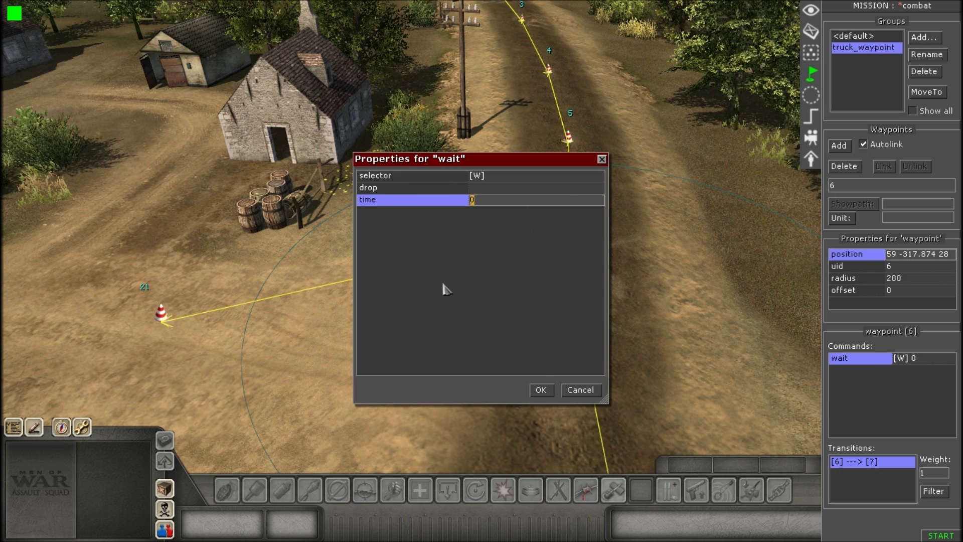
{"action": "key", "text": "Return"}
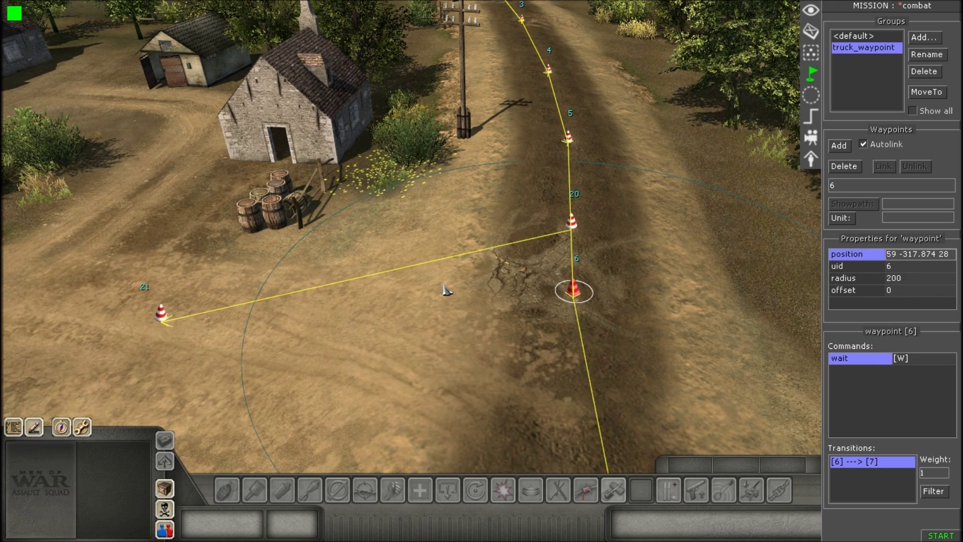
Step: Add an actor emit command to waypoint 6 and set its target waypoint to 20
{"action": "right_click", "coordinate": [848, 376]}
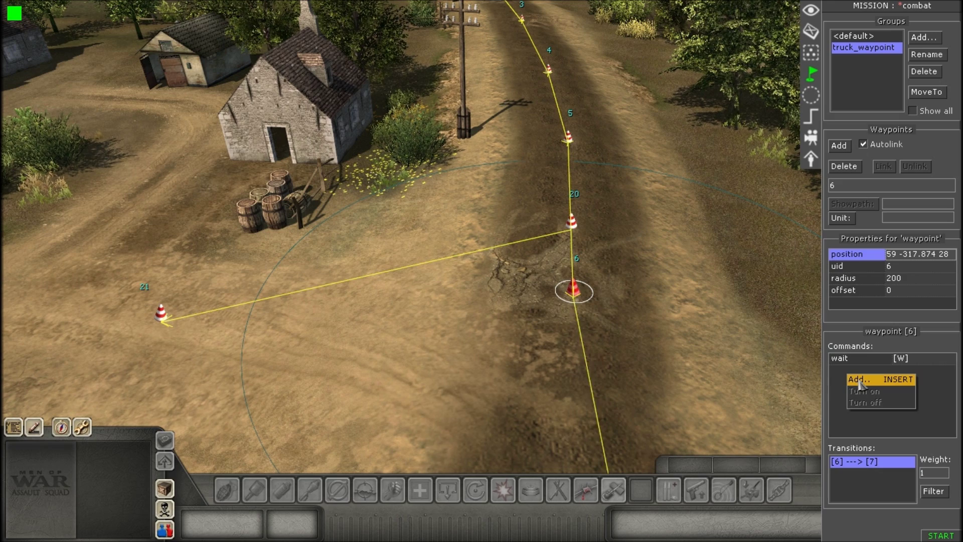
{"action": "left_click", "coordinate": [859, 384]}
{"action": "double_click", "coordinate": [453, 213]}
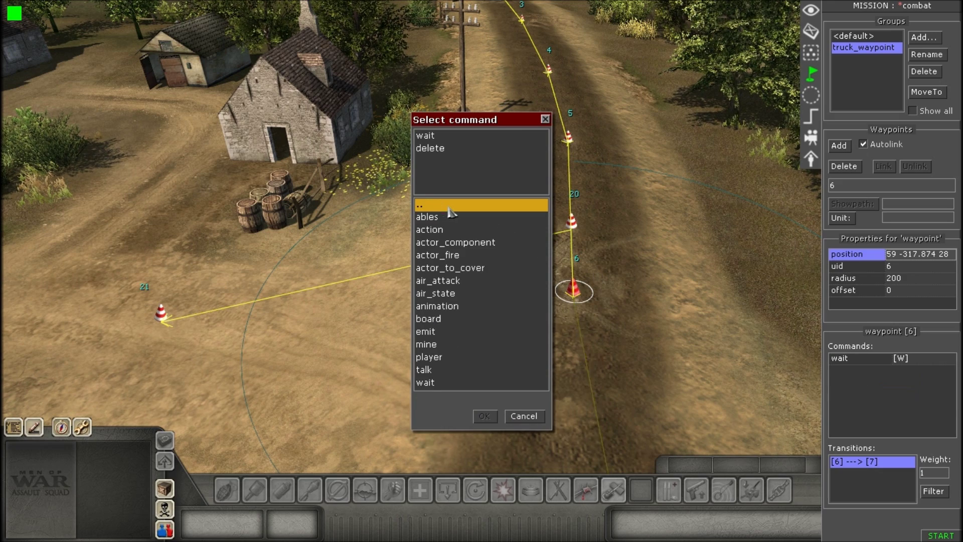
{"action": "double_click", "coordinate": [430, 332]}
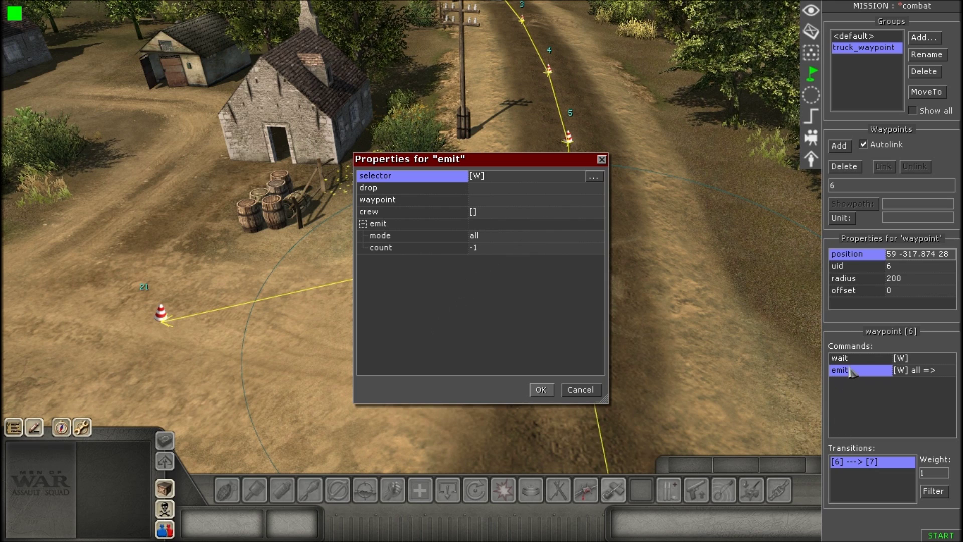
{"action": "left_click", "coordinate": [577, 201]}
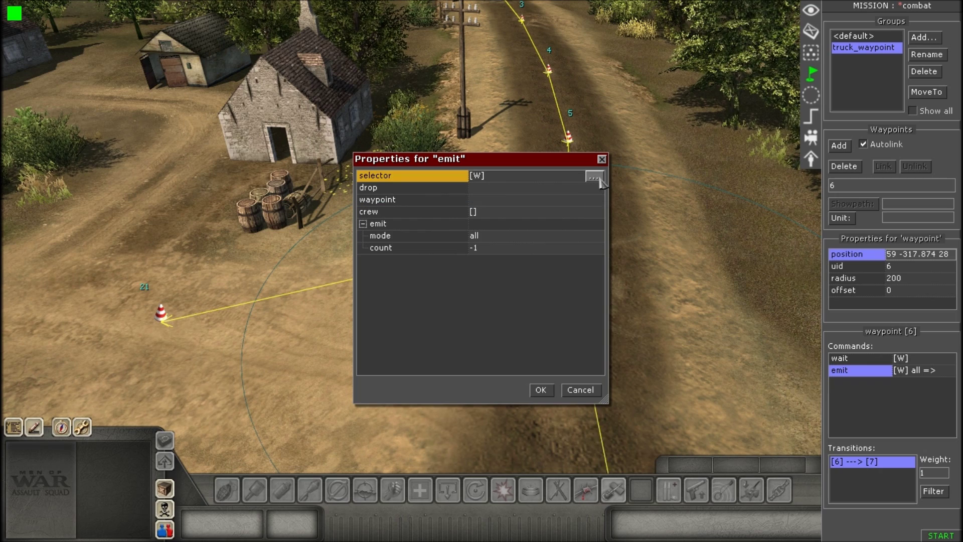
{"action": "left_click", "coordinate": [531, 204]}
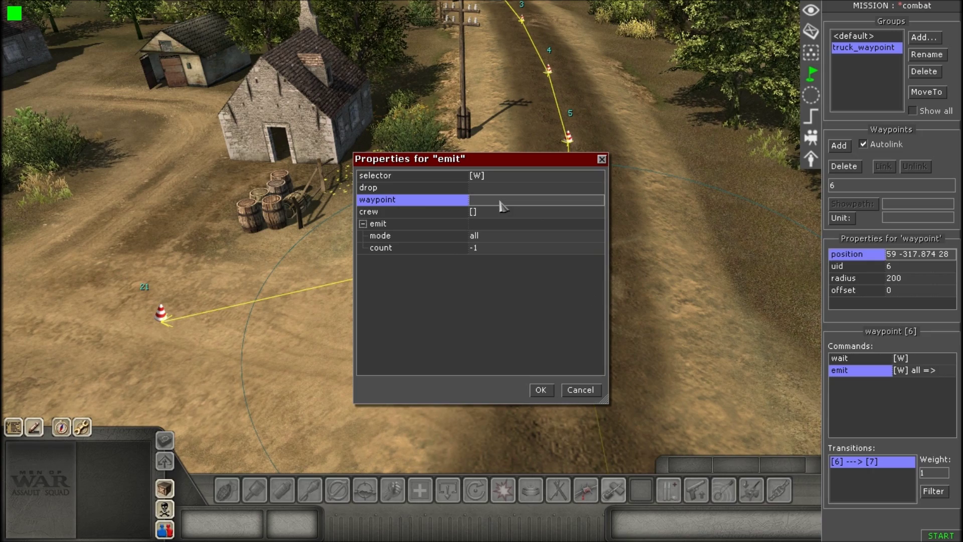
{"action": "key", "text": "Down"}
{"action": "key", "text": "Right"}
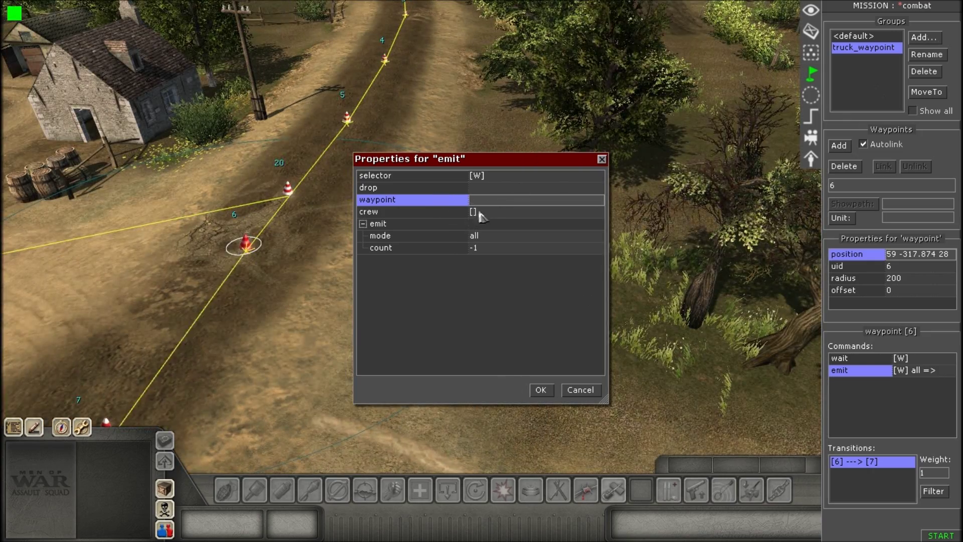
{"action": "type", "text": "20"}
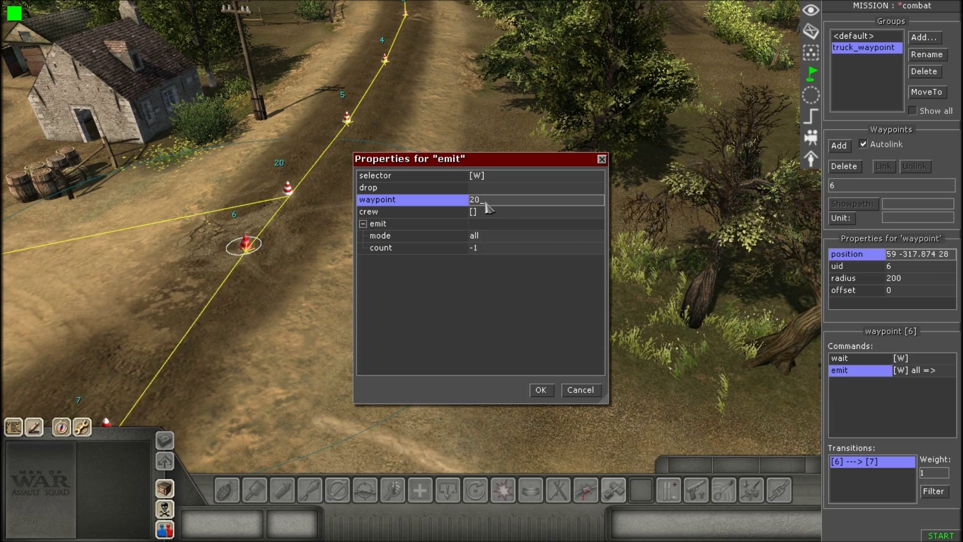
Step: Set the emit command's crew selector to the inf_drop tag
{"action": "left_click", "coordinate": [494, 215]}
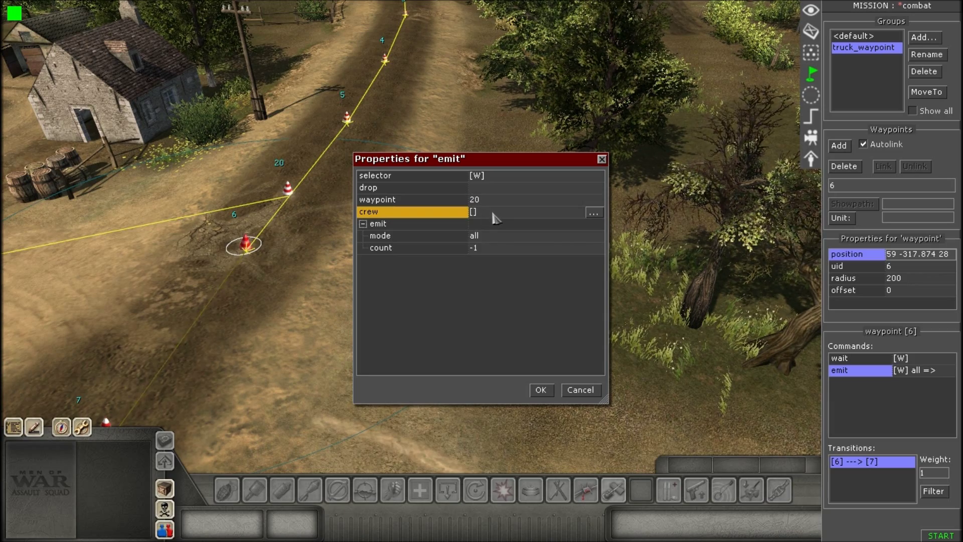
{"action": "left_click", "coordinate": [593, 213]}
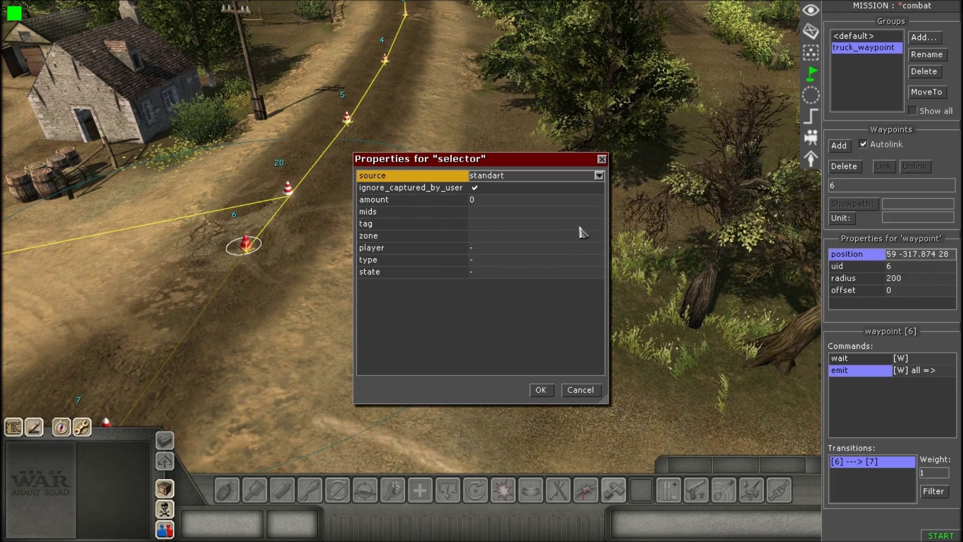
{"action": "left_click", "coordinate": [579, 226]}
{"action": "left_click", "coordinate": [598, 224]}
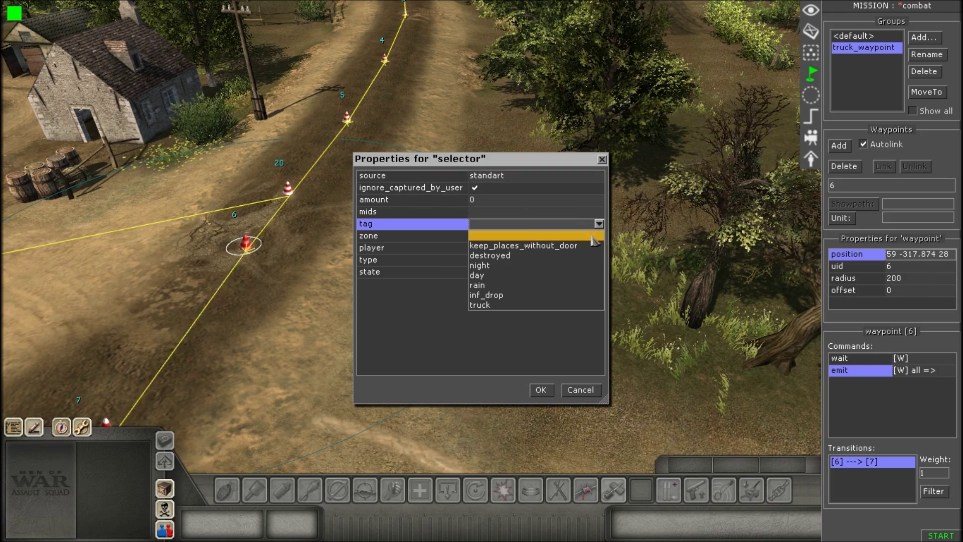
{"action": "left_click", "coordinate": [498, 296]}
{"action": "left_click", "coordinate": [541, 394]}
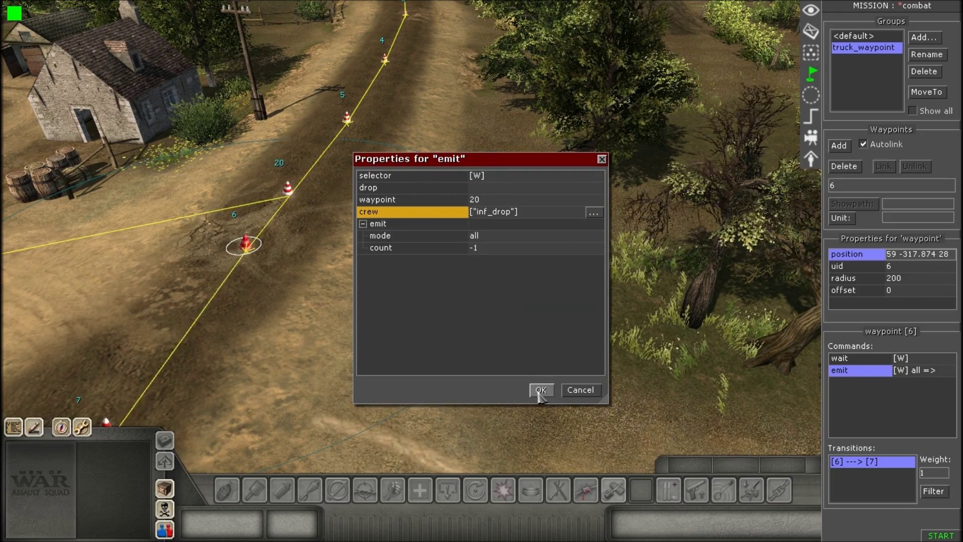
Step: Keep the emit mode on all with the default count and accept the emit command
{"action": "left_click", "coordinate": [494, 239]}
{"action": "left_click", "coordinate": [491, 239]}
{"action": "left_click", "coordinate": [490, 247]}
{"action": "left_click", "coordinate": [488, 239]}
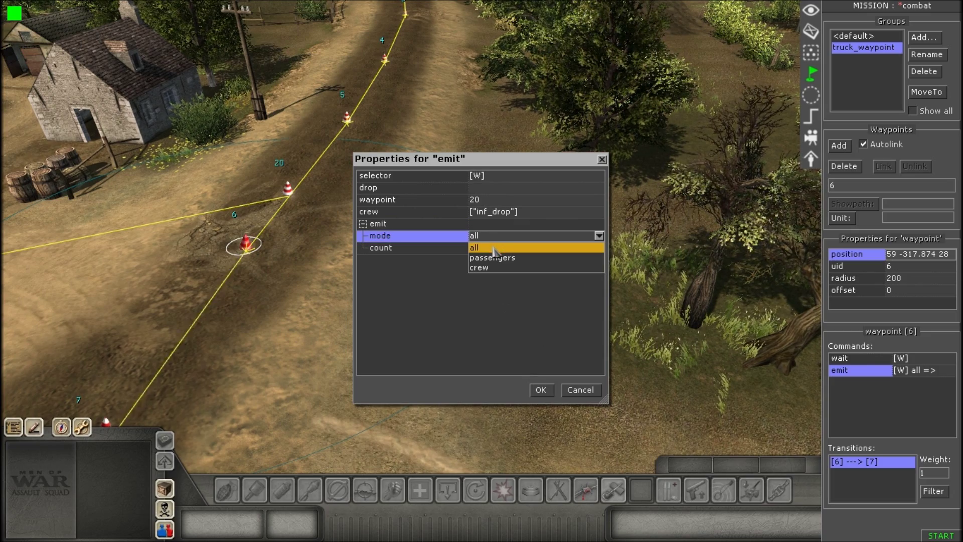
{"action": "left_click", "coordinate": [493, 247]}
{"action": "left_click", "coordinate": [490, 248]}
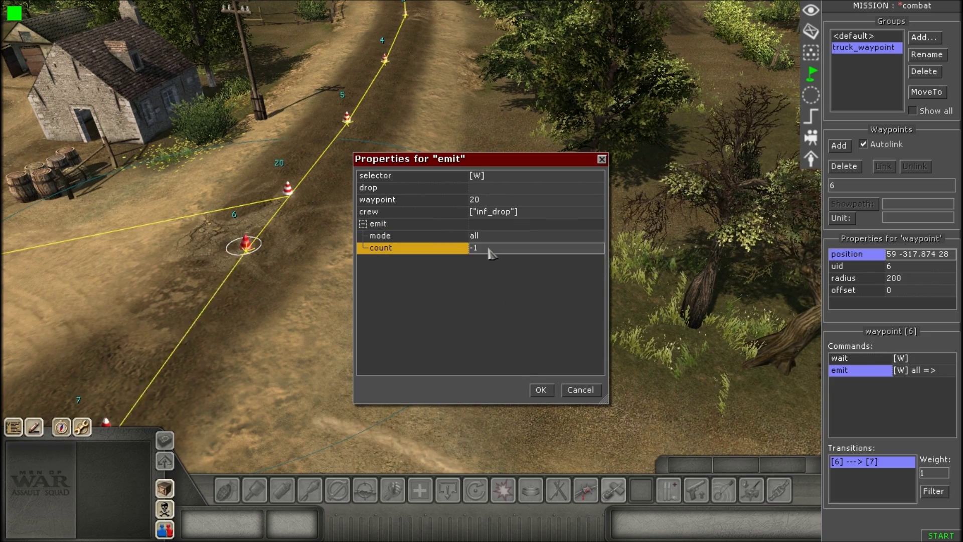
{"action": "left_click", "coordinate": [539, 392]}
Step: Examine waypoint 6, its command list and the infantry path from waypoint 20 to 21 at the junction
{"action": "left_click", "coordinate": [496, 315]}
{"action": "middle_click_drag", "start_coordinate": [496, 315], "coordinate": [357, 291]}
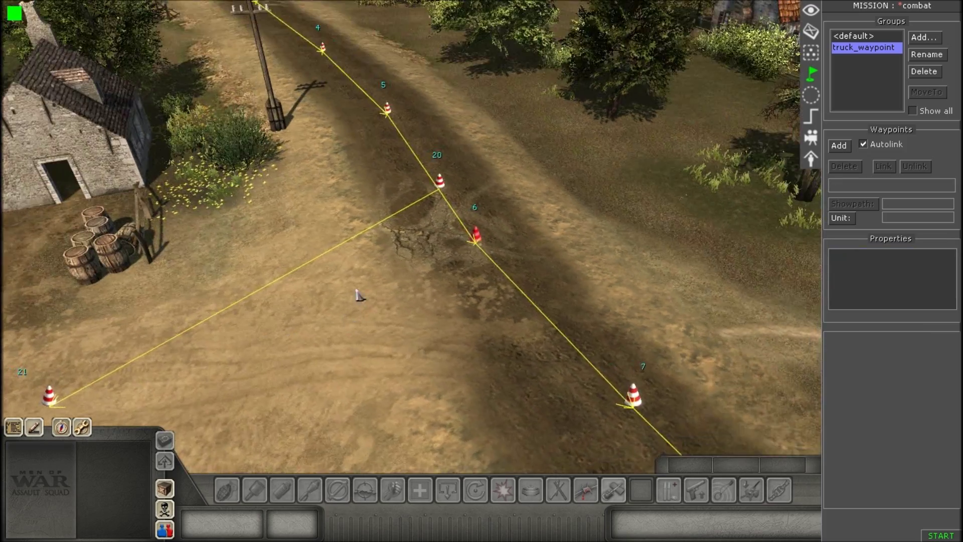
{"action": "scroll", "coordinate": [379, 230], "scroll_direction": "up", "scroll_amount": 3}
{"action": "middle_click_drag", "start_coordinate": [379, 231], "coordinate": [164, 90]}
{"action": "left_click", "coordinate": [554, 244]}
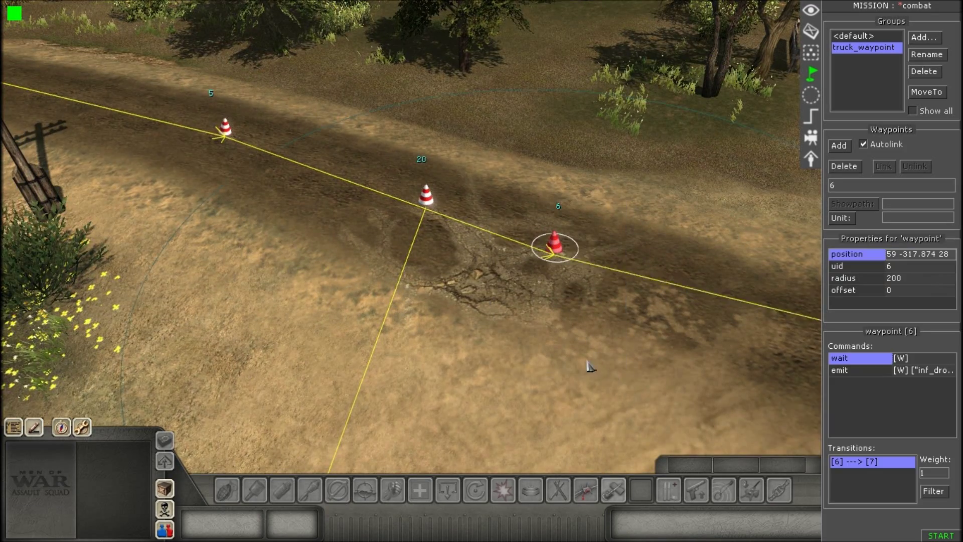
{"action": "middle_click_drag", "start_coordinate": [589, 365], "coordinate": [475, 341]}
{"action": "left_click", "coordinate": [475, 341]}
{"action": "right_click_drag", "start_coordinate": [475, 341], "coordinate": [639, 230]}
{"action": "middle_click_drag", "start_coordinate": [636, 229], "coordinate": [381, 301]}
{"action": "middle_click_drag", "start_coordinate": [682, 257], "coordinate": [521, 278]}
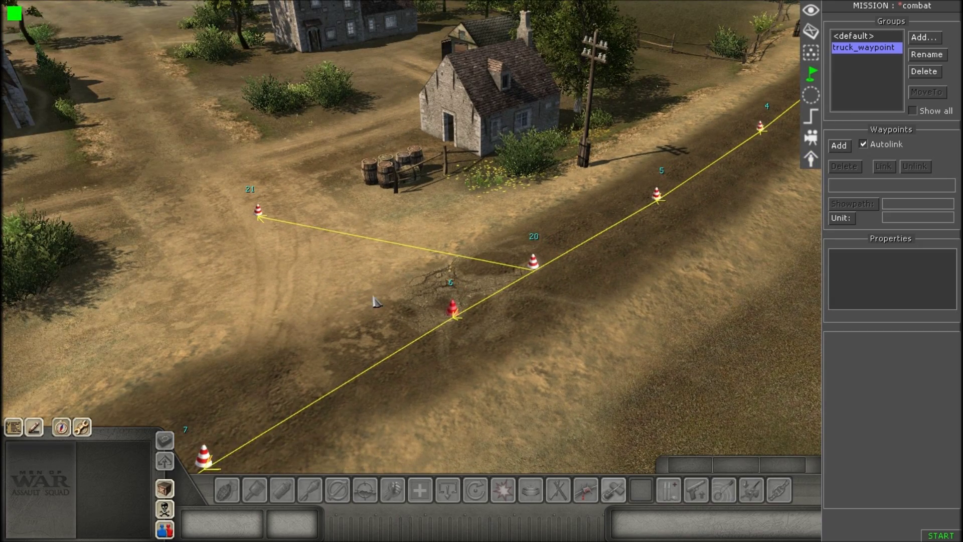
{"action": "left_click_drag", "start_coordinate": [411, 304], "coordinate": [476, 342]}
{"action": "left_click", "coordinate": [540, 365]}
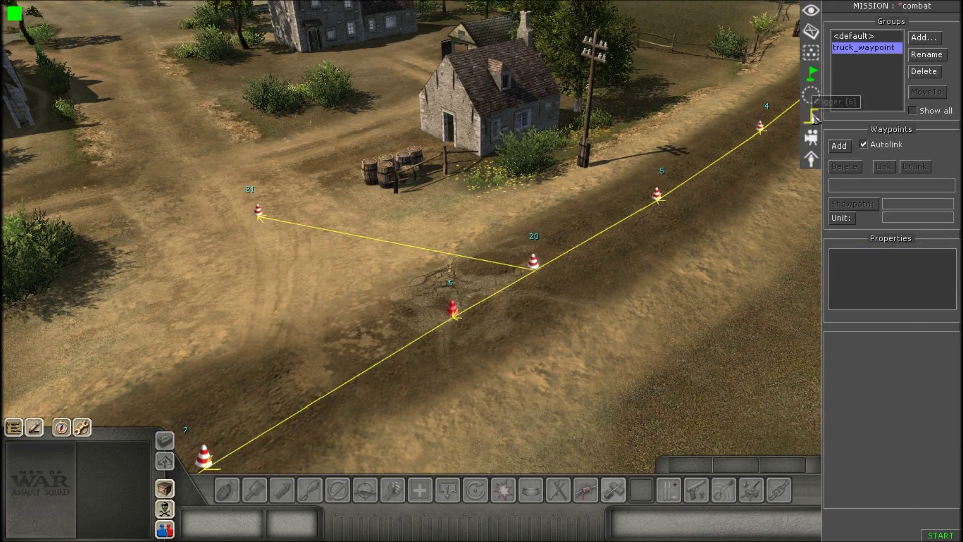
Step: Delete the existing environment and music triggers from the mission
{"action": "left_click", "coordinate": [813, 117]}
{"action": "left_click", "coordinate": [838, 74]}
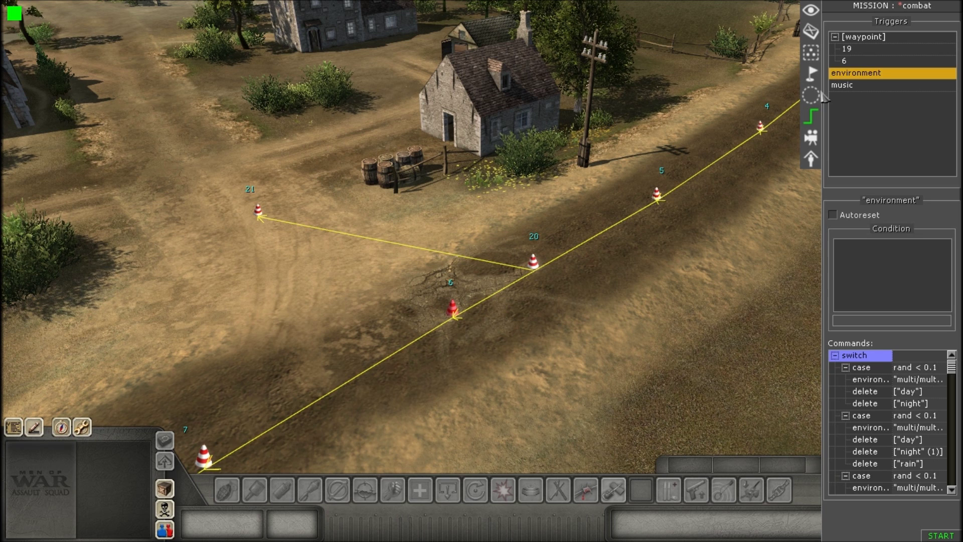
{"action": "key", "text": "Delete"}
{"action": "left_click", "coordinate": [456, 290]}
{"action": "key", "text": "Delete"}
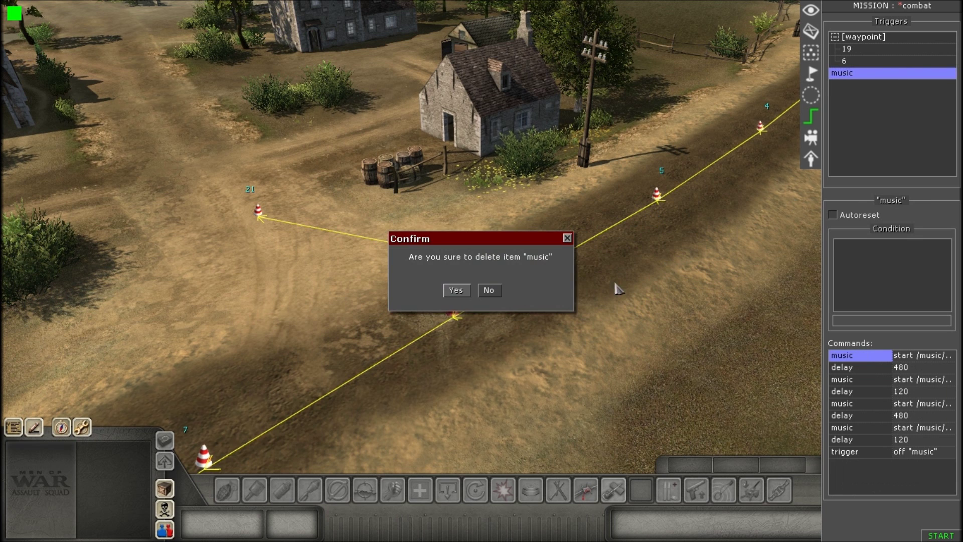
{"action": "left_click", "coordinate": [468, 293]}
Step: Collapse the waypoint trigger group and create a trigger named truck_emit
{"action": "left_click", "coordinate": [834, 37]}
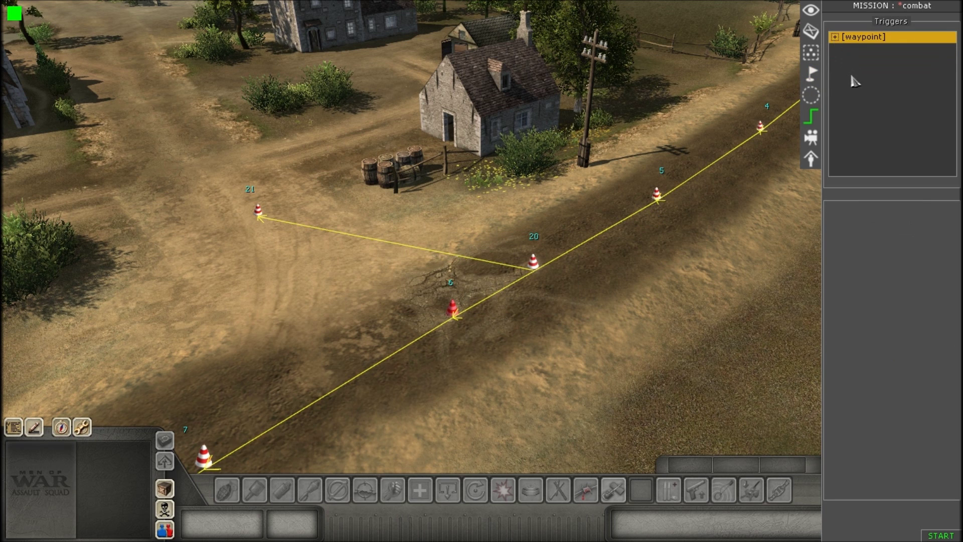
{"action": "right_click", "coordinate": [851, 76]}
{"action": "left_click", "coordinate": [864, 80]}
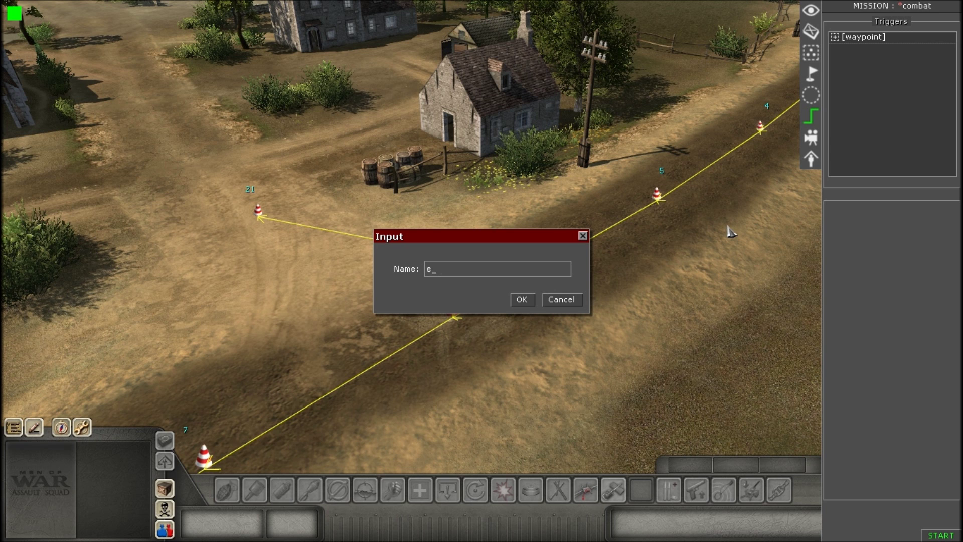
{"action": "type", "text": "truck_emit"}
{"action": "key", "text": "Return"}
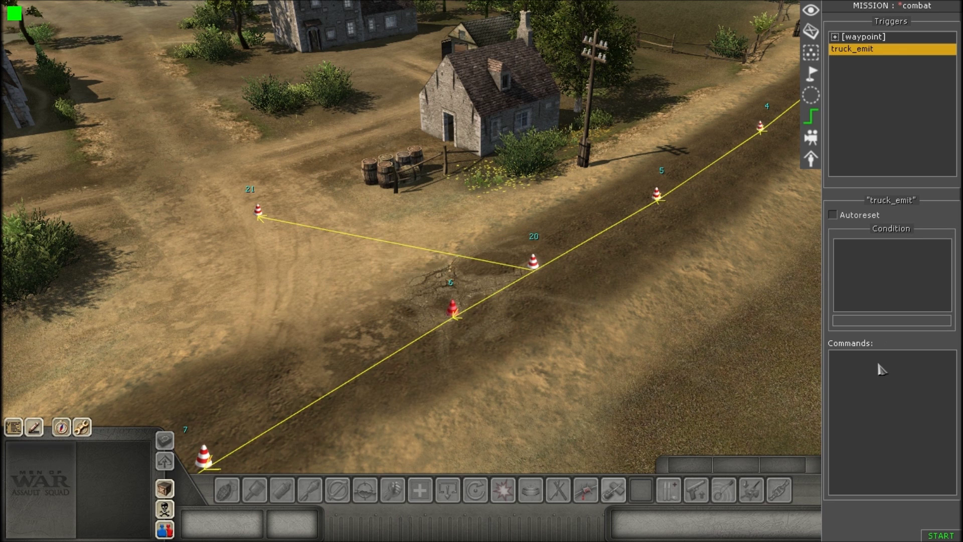
Step: Add an actor_to_waypoint command to the truck_emit trigger and open its properties
{"action": "right_click", "coordinate": [873, 374]}
{"action": "left_click", "coordinate": [883, 377]}
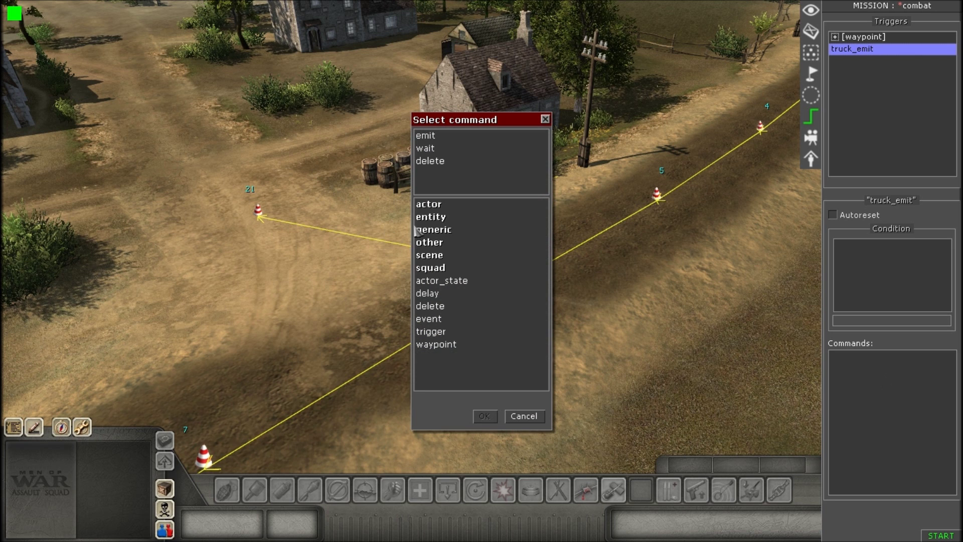
{"action": "double_click", "coordinate": [450, 246]}
{"action": "double_click", "coordinate": [453, 232]}
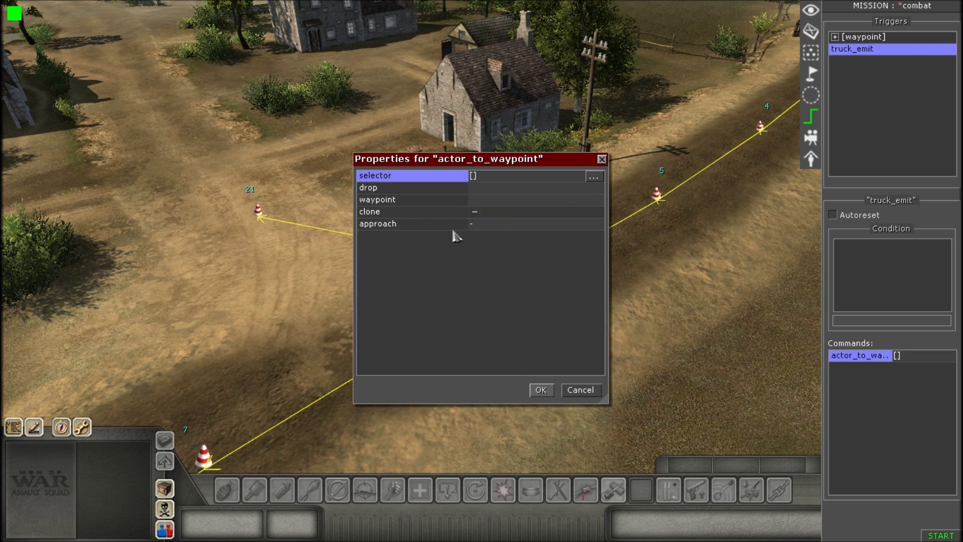
Step: Set the actor_to_waypoint command's selector to the truck tag
{"action": "left_click", "coordinate": [594, 177]}
{"action": "left_click", "coordinate": [600, 224]}
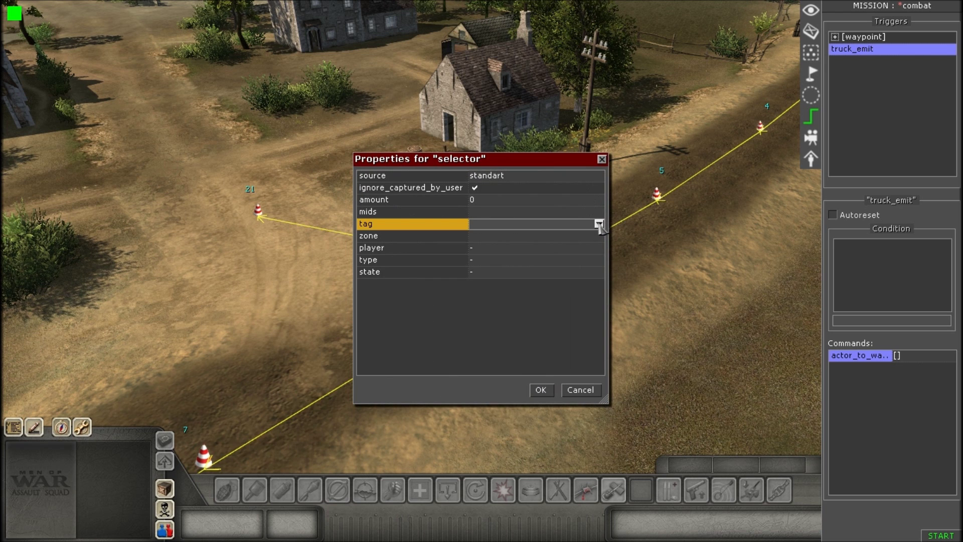
{"action": "left_click", "coordinate": [600, 224]}
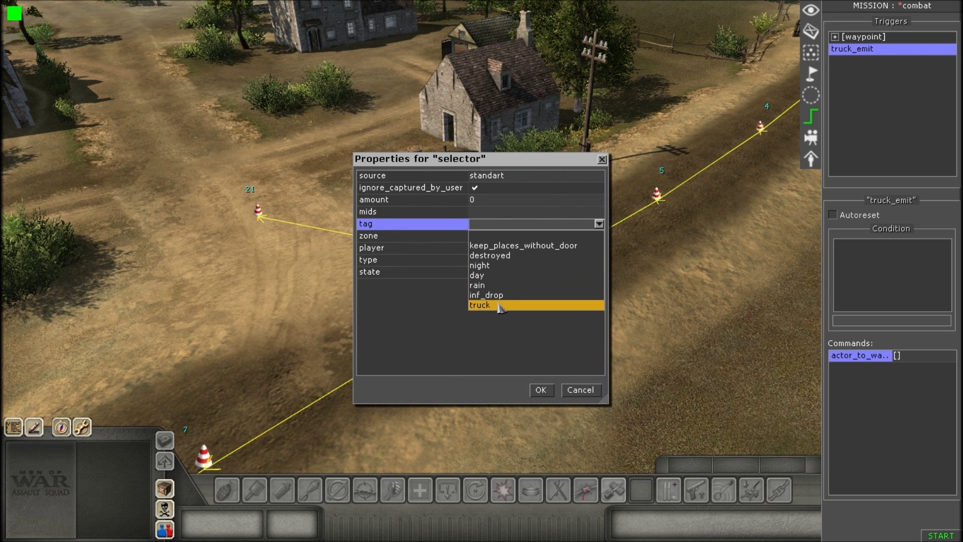
{"action": "left_click", "coordinate": [501, 306]}
{"action": "left_click", "coordinate": [539, 390]}
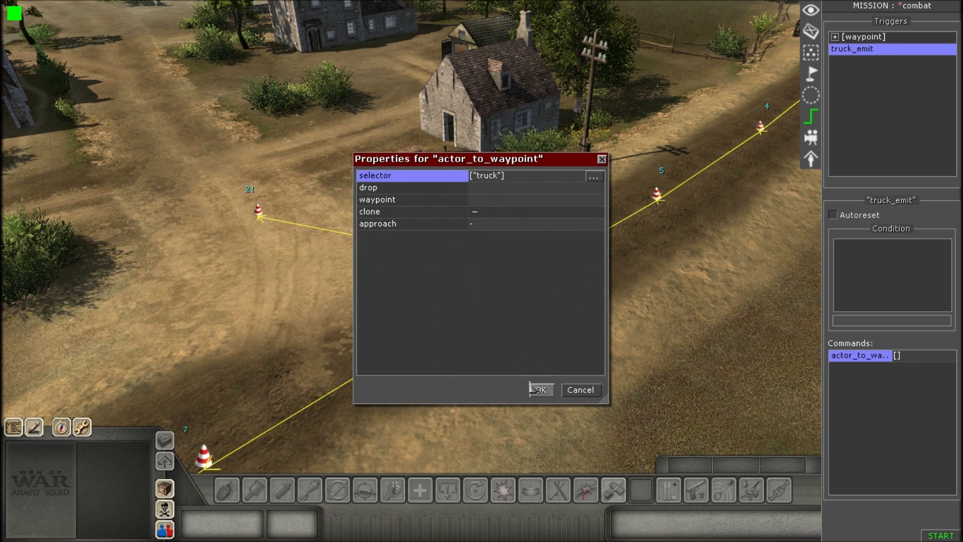
Step: Send the truck to waypoint 0 with the teleport & rotate approach and accept the command
{"action": "left_click", "coordinate": [495, 200]}
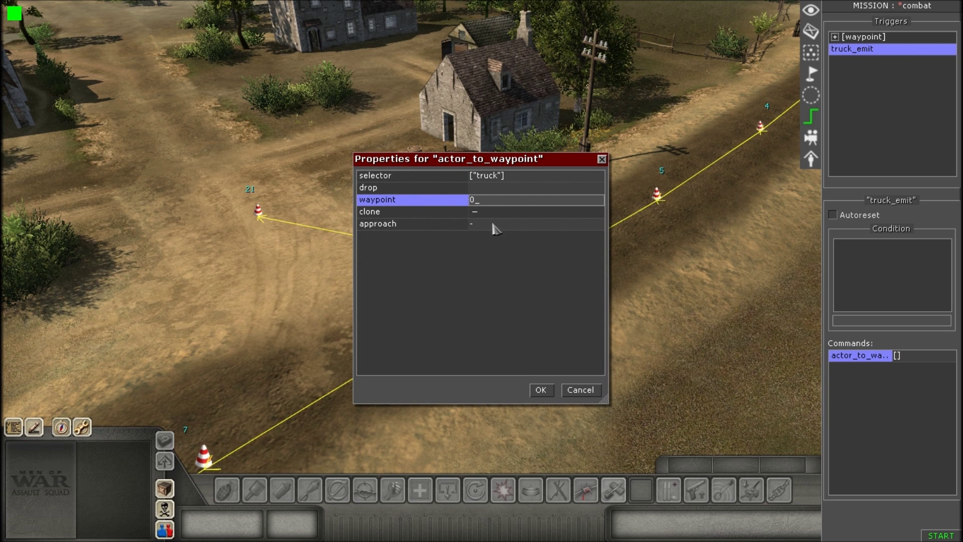
{"action": "type", "text": "0"}
{"action": "left_click", "coordinate": [493, 225]}
{"action": "left_click", "coordinate": [492, 224]}
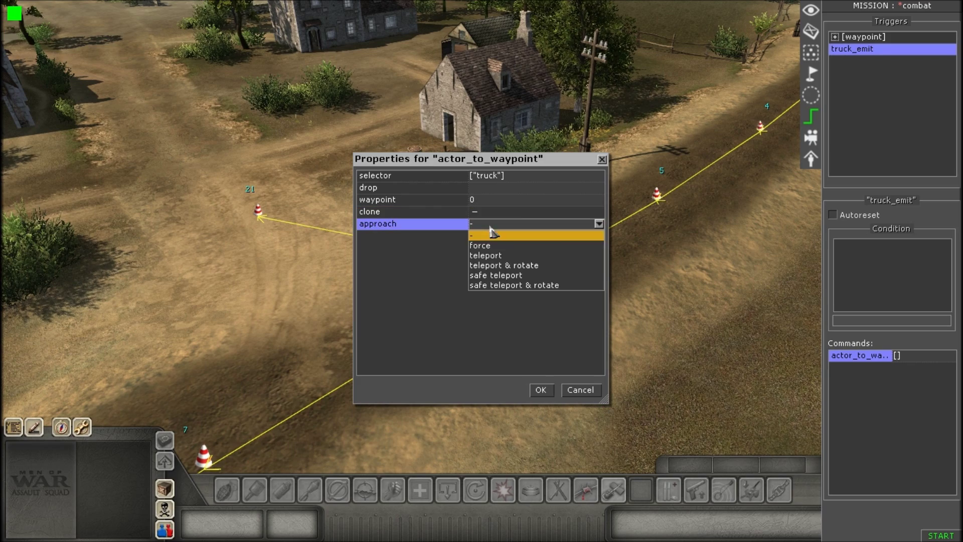
{"action": "left_click", "coordinate": [494, 266]}
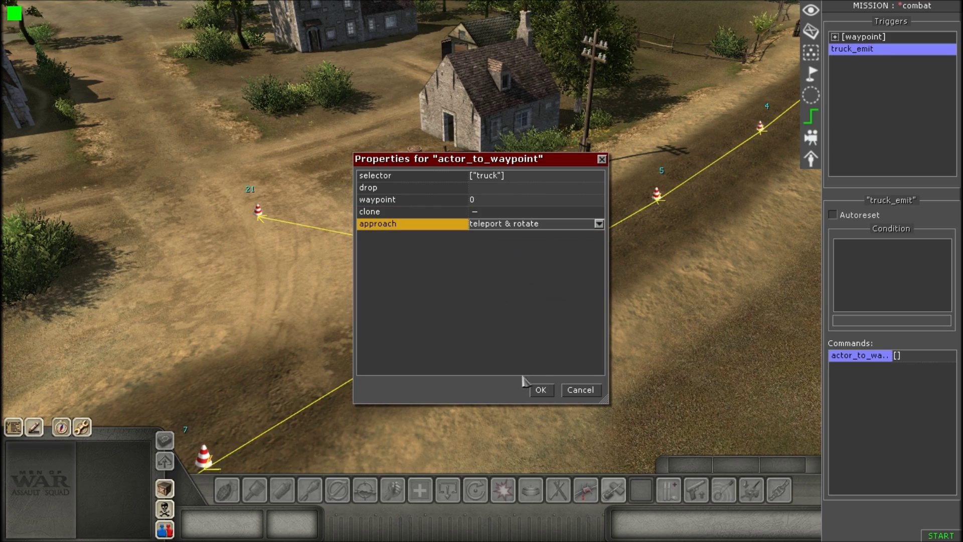
{"action": "left_click", "coordinate": [540, 389]}
Step: Leave the mission editor and start a test run of the mission
{"action": "middle_click_drag", "start_coordinate": [580, 386], "coordinate": [720, 404]}
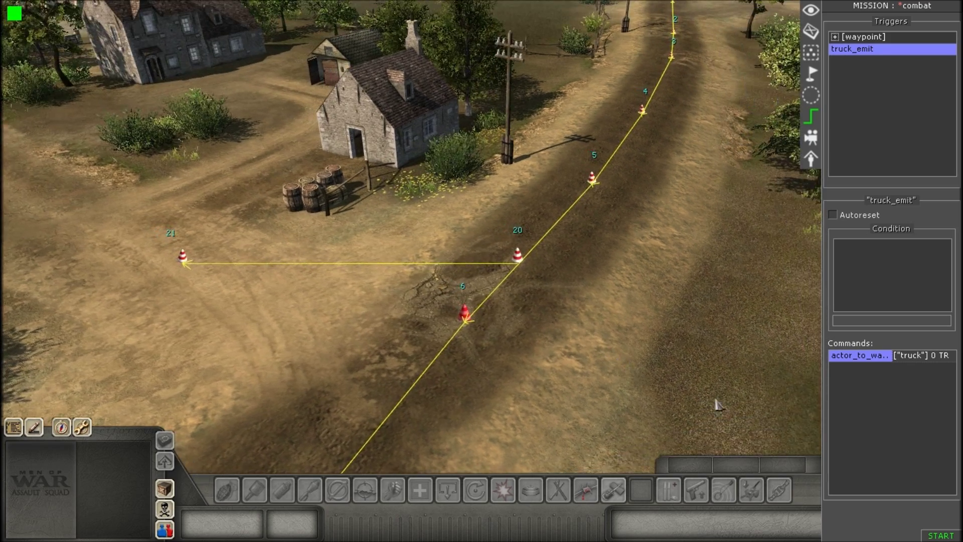
{"action": "middle_click_drag", "start_coordinate": [608, 361], "coordinate": [616, 337]}
{"action": "scroll", "coordinate": [615, 337], "scroll_direction": "down", "scroll_amount": 2}
{"action": "middle_click_drag", "start_coordinate": [546, 303], "coordinate": [565, 307]}
{"action": "left_click_drag", "start_coordinate": [565, 307], "coordinate": [575, 327]}
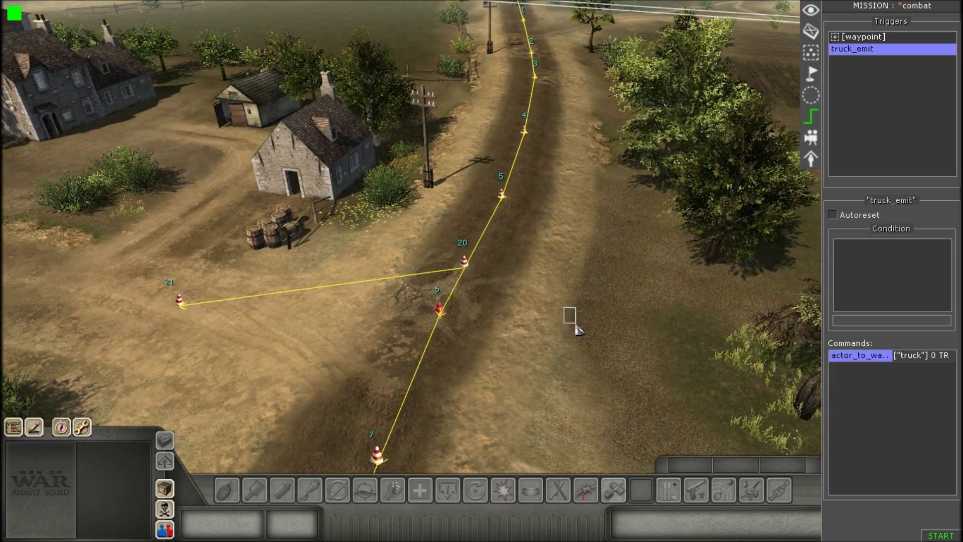
{"action": "middle_click_drag", "start_coordinate": [574, 327], "coordinate": [555, 326]}
{"action": "scroll", "coordinate": [571, 326], "scroll_direction": "up", "scroll_amount": 2}
{"action": "key", "text": "F1"}
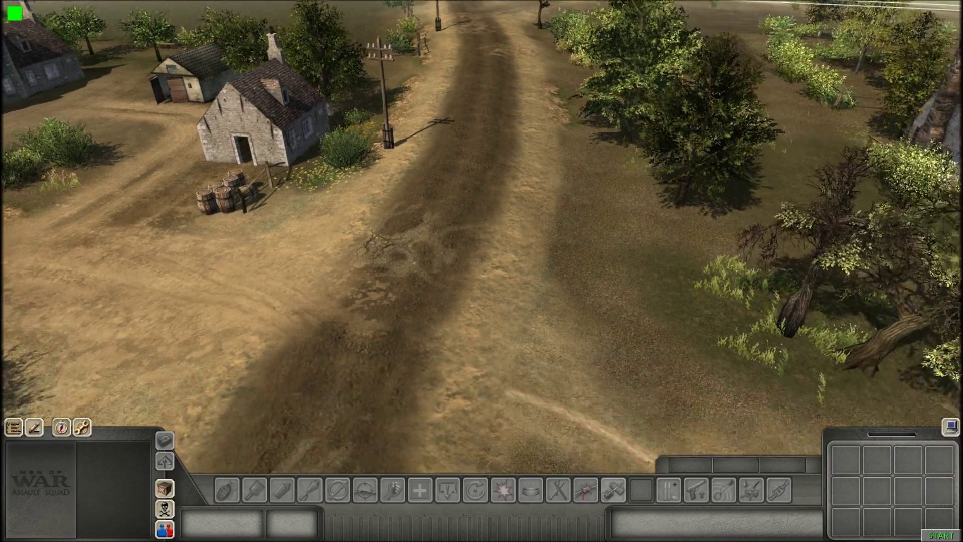
{"action": "left_click", "coordinate": [941, 535]}
{"action": "key", "text": "Up"}
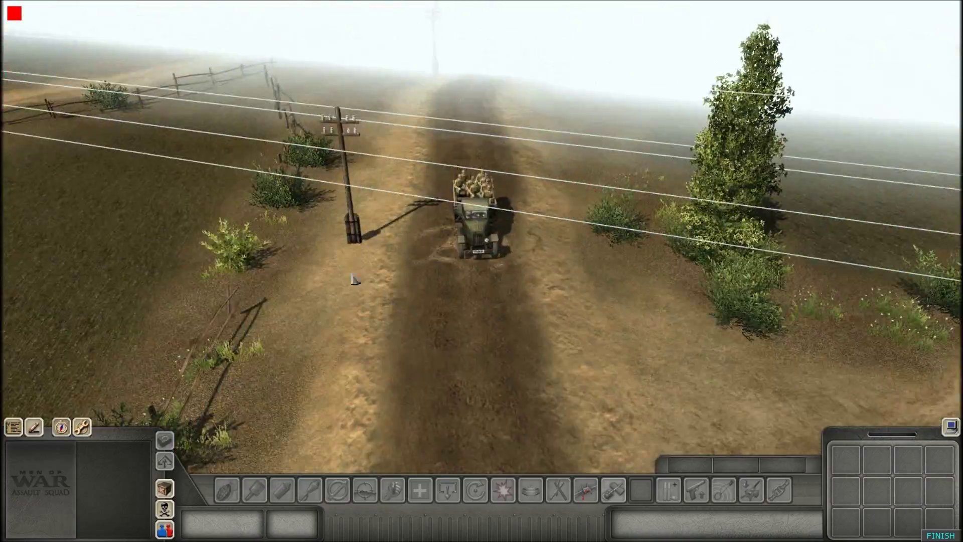
Step: Follow the loaded truck along the road as far as the junction near waypoint 6
{"action": "middle_click_drag", "start_coordinate": [355, 279], "coordinate": [576, 276]}
{"action": "key", "text": "Down"}
{"action": "middle_click_drag", "start_coordinate": [400, 294], "coordinate": [567, 301]}
{"action": "scroll", "coordinate": [510, 299], "scroll_direction": "up", "scroll_amount": 2}
{"action": "scroll", "coordinate": [431, 341], "scroll_direction": "down", "scroll_amount": 3}
{"action": "scroll", "coordinate": [254, 189], "scroll_direction": "up", "scroll_amount": 2}
{"action": "middle_click_drag", "start_coordinate": [254, 189], "coordinate": [502, 201]}
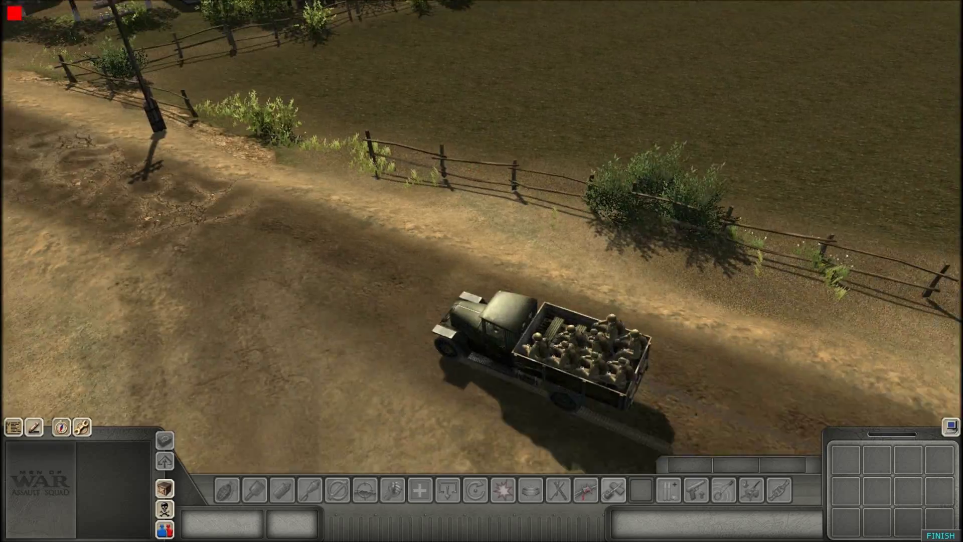
{"action": "middle_click_drag", "start_coordinate": [80, 261], "coordinate": [153, 301]}
{"action": "scroll", "coordinate": [152, 301], "scroll_direction": "down", "scroll_amount": 2}
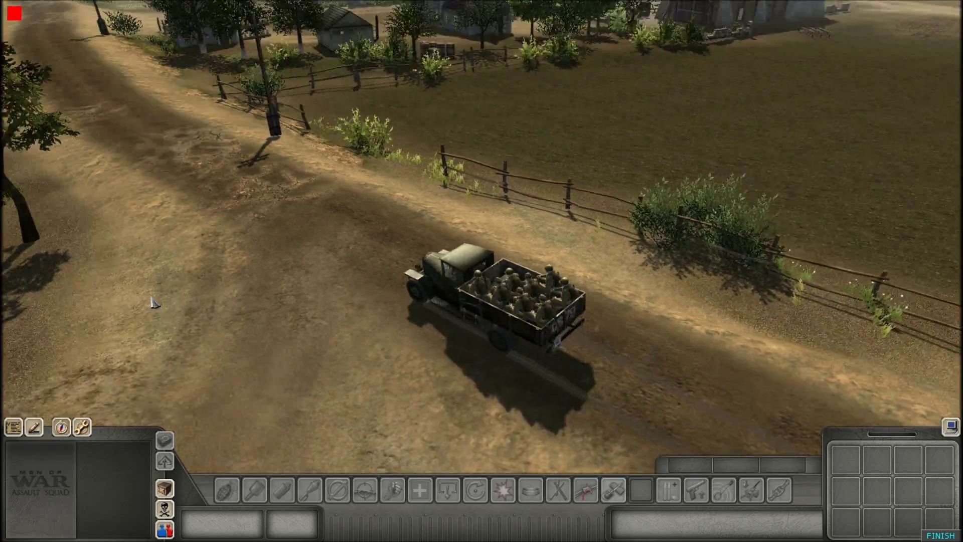
{"action": "scroll", "coordinate": [223, 183], "scroll_direction": "up", "scroll_amount": 2}
{"action": "middle_click_drag", "start_coordinate": [391, 292], "coordinate": [338, 307]}
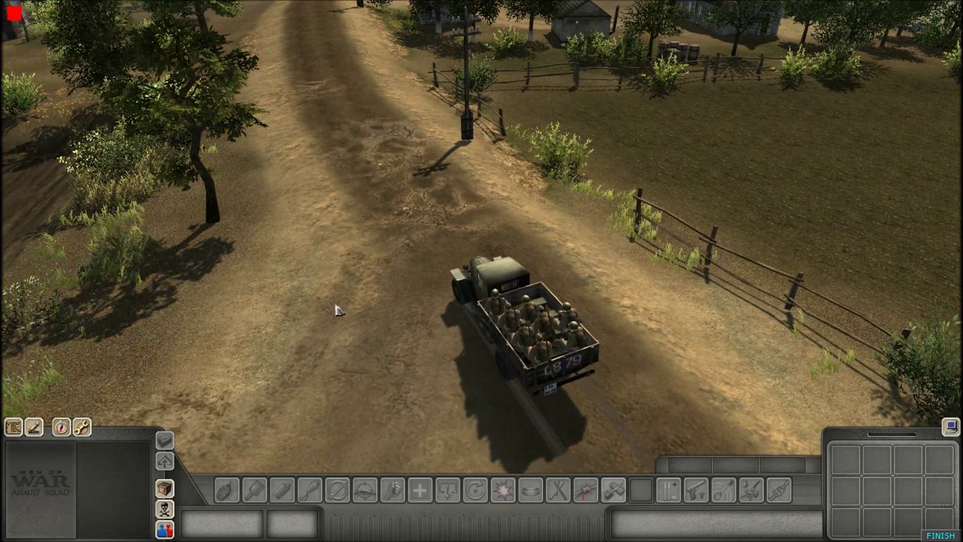
{"action": "scroll", "coordinate": [367, 238], "scroll_direction": "up", "scroll_amount": 1}
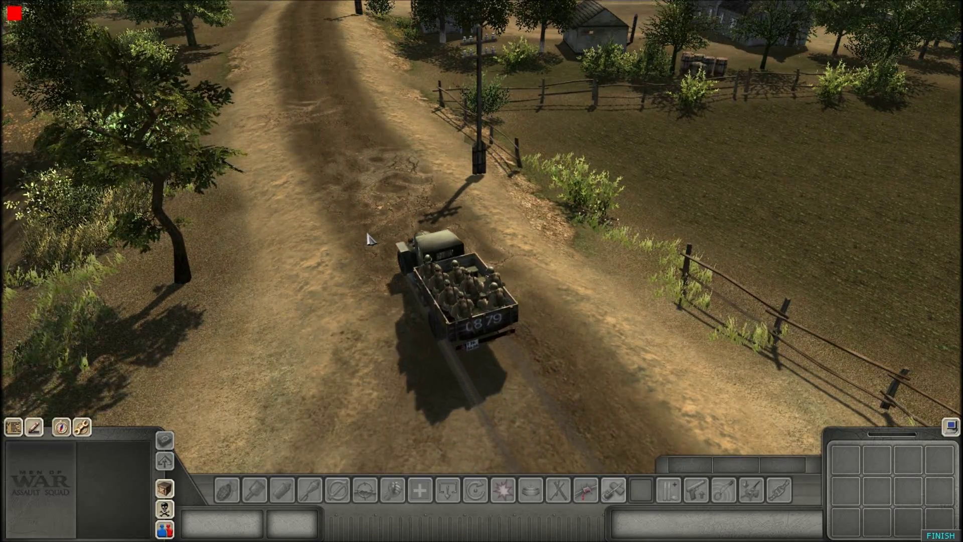
{"action": "scroll", "coordinate": [396, 236], "scroll_direction": "up", "scroll_amount": 2}
{"action": "middle_click_drag", "start_coordinate": [396, 236], "coordinate": [408, 314]}
{"action": "scroll", "coordinate": [409, 314], "scroll_direction": "down", "scroll_amount": 2}
{"action": "middle_click_drag", "start_coordinate": [225, 281], "coordinate": [191, 257]}
{"action": "scroll", "coordinate": [241, 94], "scroll_direction": "up", "scroll_amount": 3}
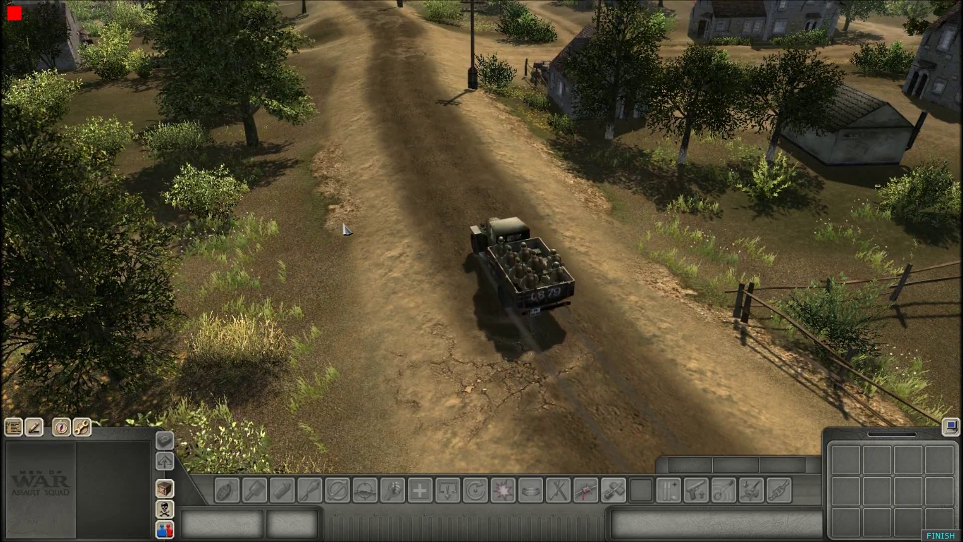
{"action": "middle_click_drag", "start_coordinate": [345, 230], "coordinate": [317, 236]}
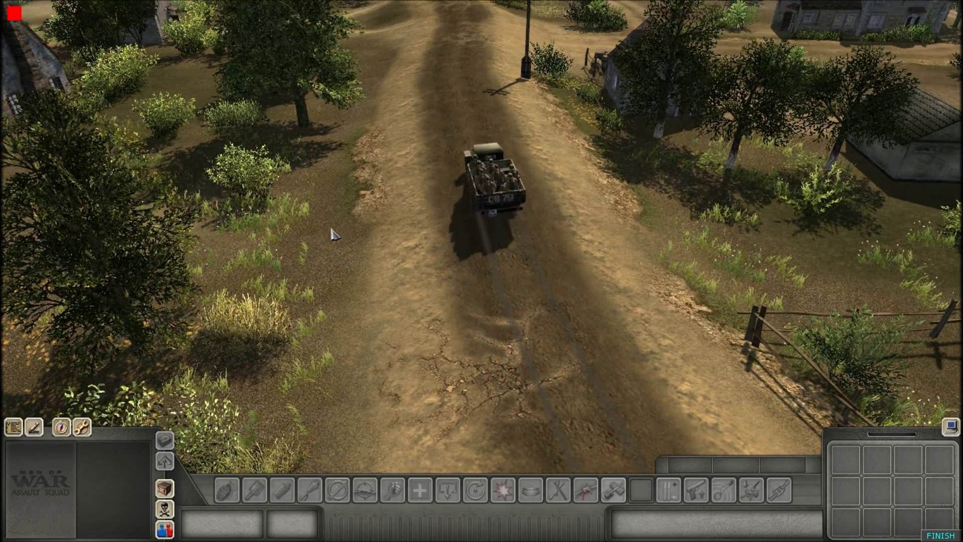
{"action": "middle_click_drag", "start_coordinate": [334, 234], "coordinate": [2, 190]}
{"action": "middle_click_drag", "start_coordinate": [240, 208], "coordinate": [391, 219]}
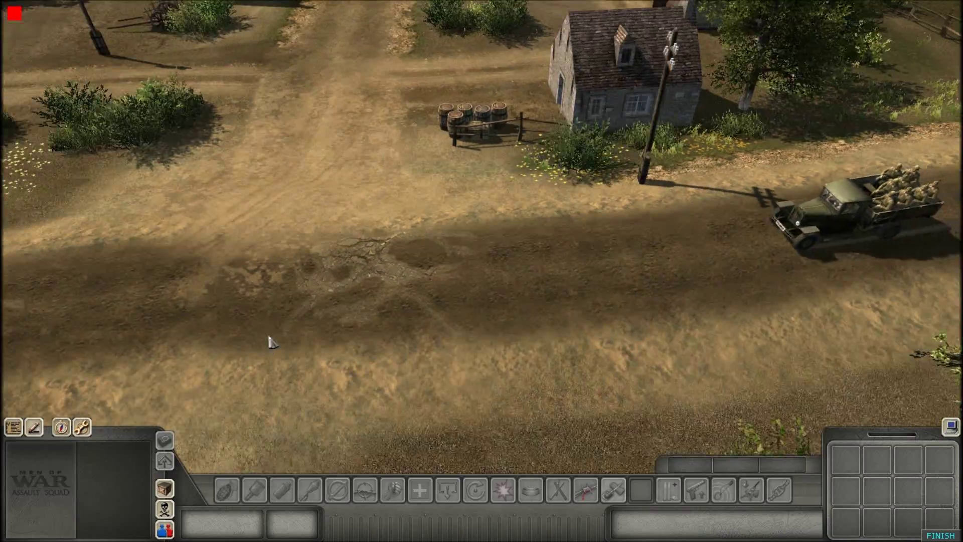
Step: Display the waypoints during the run and watch the infantry unload from the truck at waypoint 6
{"action": "key", "text": "F3"}
{"action": "middle_click_drag", "start_coordinate": [417, 310], "coordinate": [455, 296]}
{"action": "scroll", "coordinate": [488, 299], "scroll_direction": "up", "scroll_amount": 1}
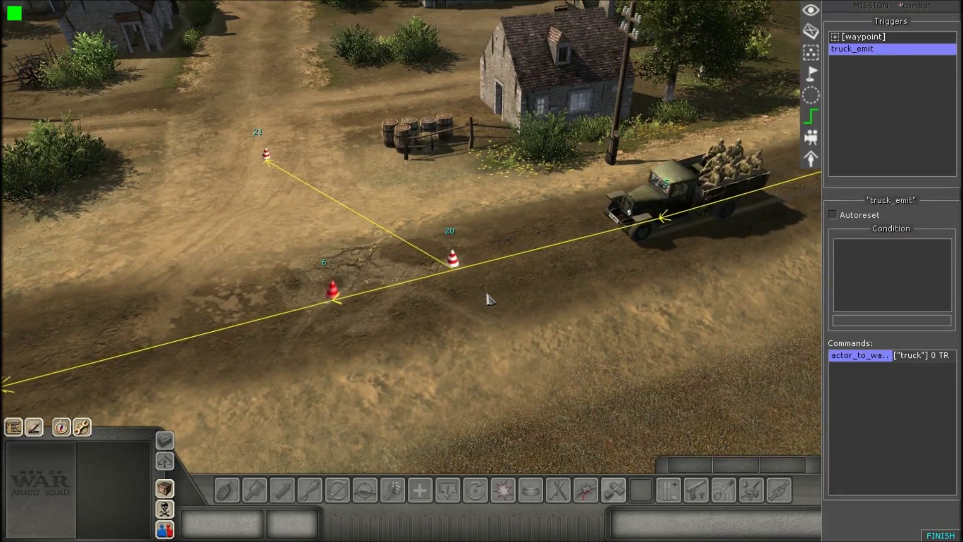
{"action": "scroll", "coordinate": [497, 306], "scroll_direction": "down", "scroll_amount": 1}
{"action": "middle_click_drag", "start_coordinate": [555, 317], "coordinate": [469, 327]}
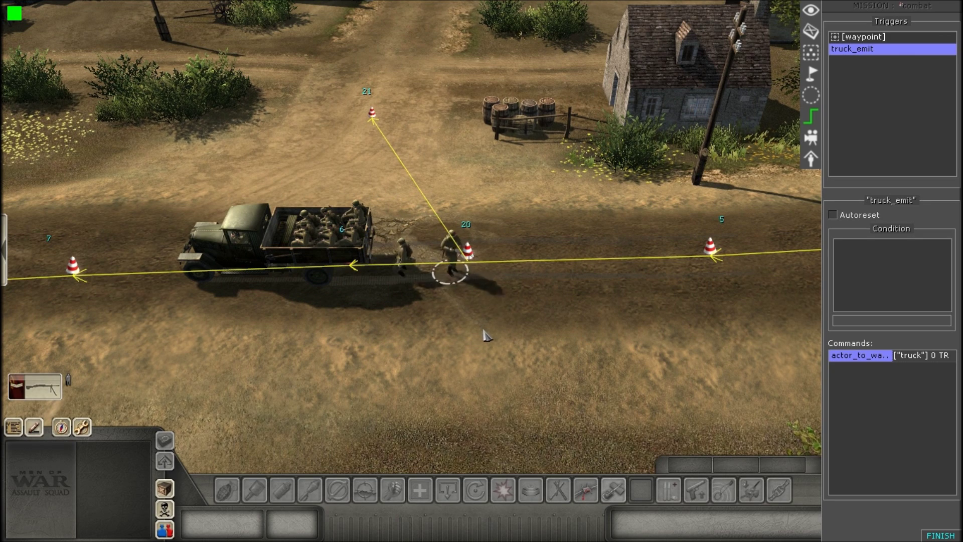
{"action": "key", "text": "F1"}
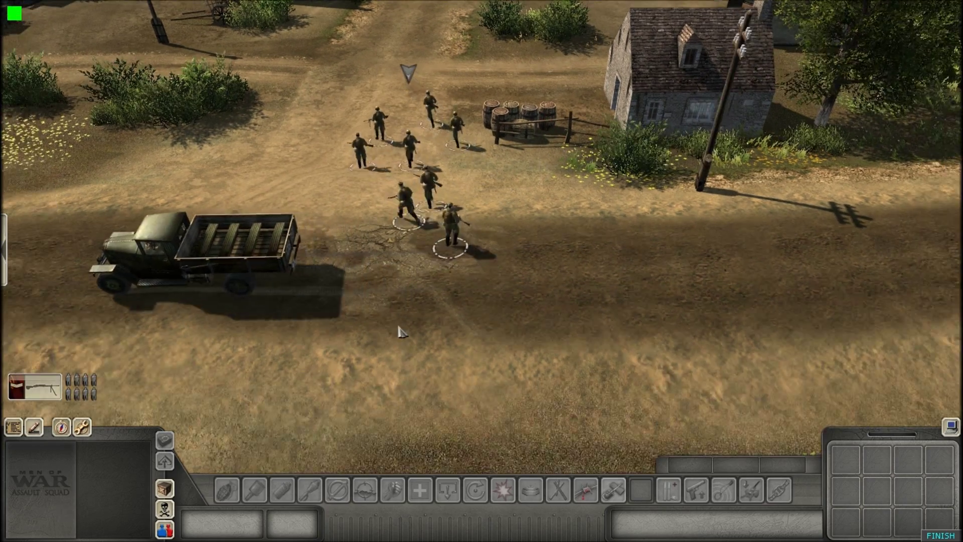
Step: Select and deselect the unloaded infantry squad at the junction to check that it can be commanded
{"action": "middle_click_drag", "start_coordinate": [397, 329], "coordinate": [208, 305]}
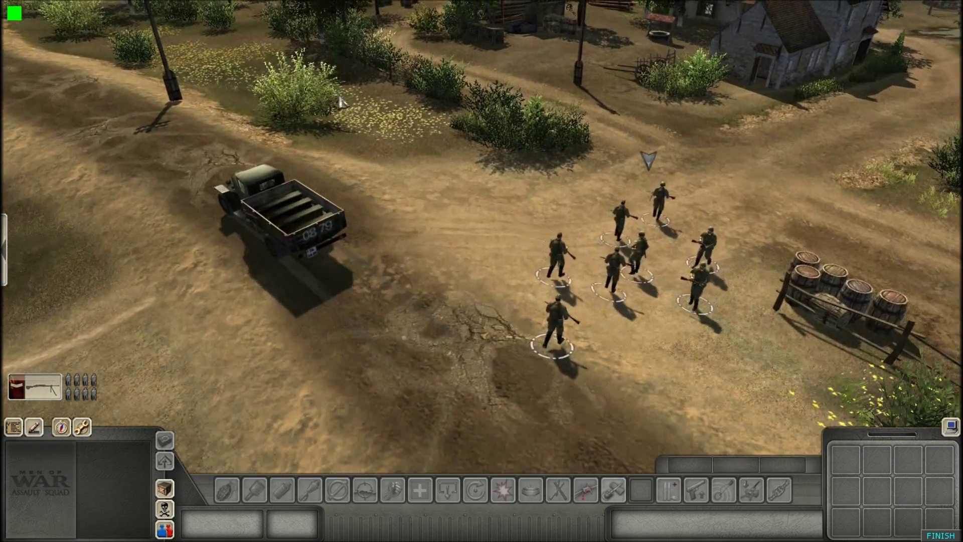
{"action": "middle_click_drag", "start_coordinate": [338, 101], "coordinate": [398, 107]}
{"action": "left_click_drag", "start_coordinate": [395, 106], "coordinate": [731, 383]}
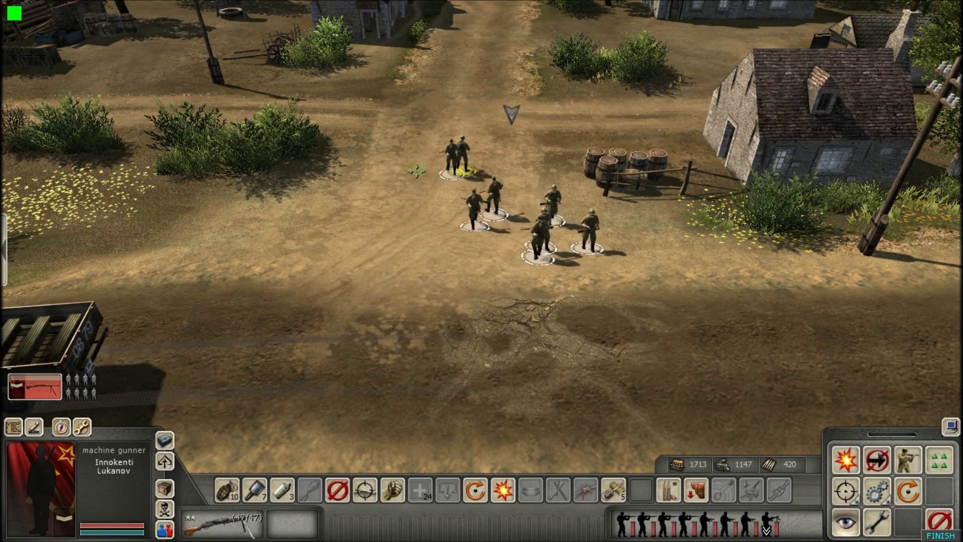
{"action": "left_click", "coordinate": [392, 172]}
{"action": "middle_click_drag", "start_coordinate": [436, 195], "coordinate": [408, 200]}
{"action": "right_click", "coordinate": [414, 181]}
{"action": "middle_click_drag", "start_coordinate": [481, 160], "coordinate": [535, 178]}
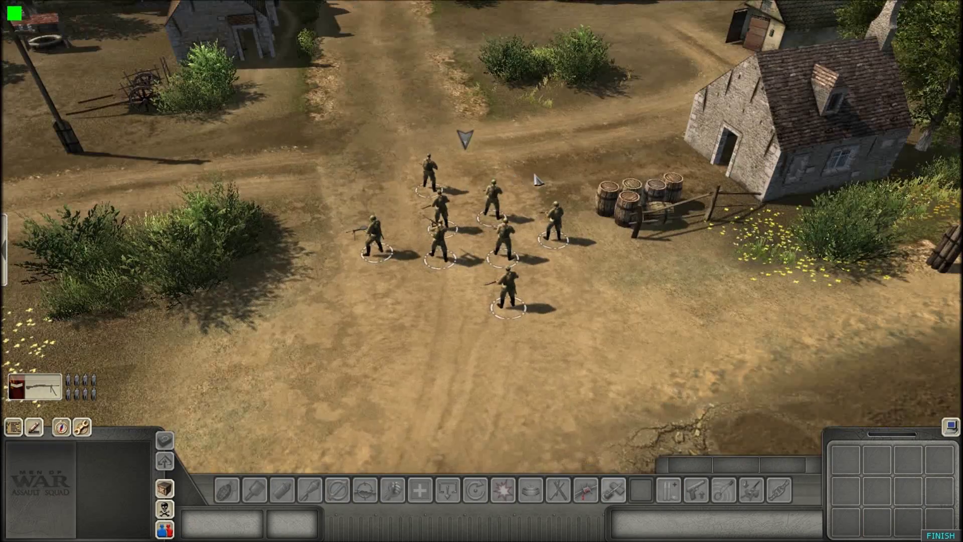
{"action": "left_click_drag", "start_coordinate": [302, 151], "coordinate": [597, 336]}
{"action": "left_click", "coordinate": [412, 301]}
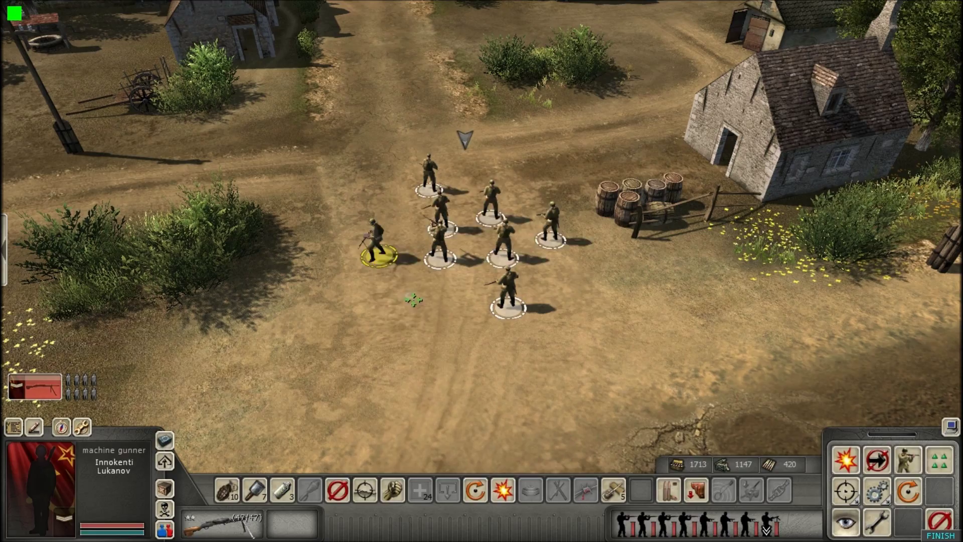
{"action": "right_click", "coordinate": [602, 328]}
{"action": "middle_click_drag", "start_coordinate": [607, 333], "coordinate": [467, 281]}
{"action": "left_click_drag", "start_coordinate": [401, 148], "coordinate": [596, 334]}
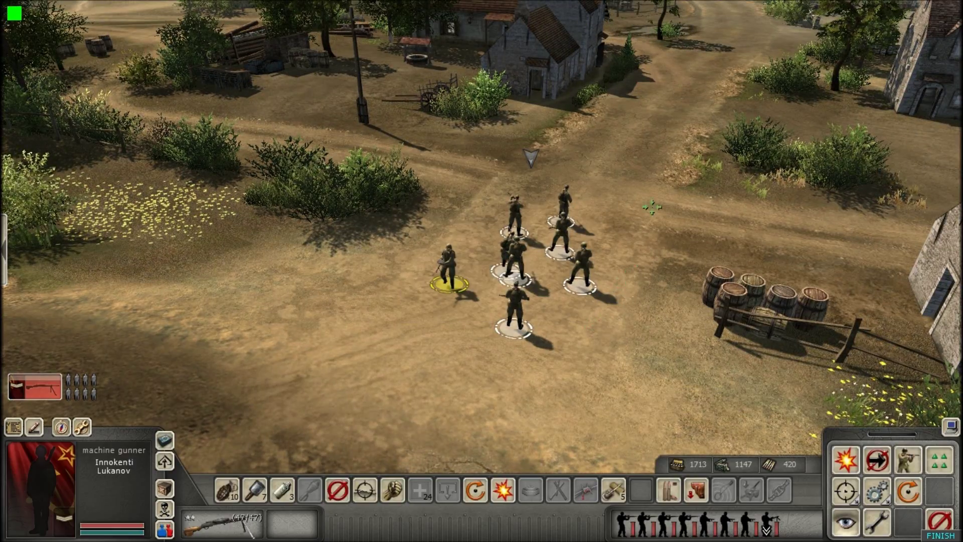
{"action": "right_click", "coordinate": [577, 321]}
Step: Check the empty truck driving on along the road past the infantry squad
{"action": "middle_click_drag", "start_coordinate": [571, 311], "coordinate": [412, 201]}
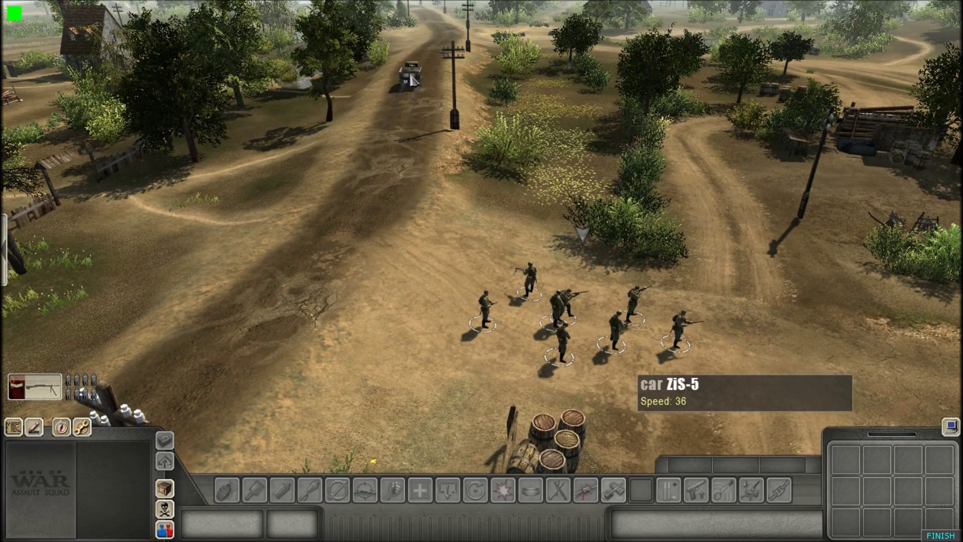
{"action": "middle_click_drag", "start_coordinate": [382, 221], "coordinate": [723, 286]}
{"action": "middle_click_drag", "start_coordinate": [537, 320], "coordinate": [561, 281]}
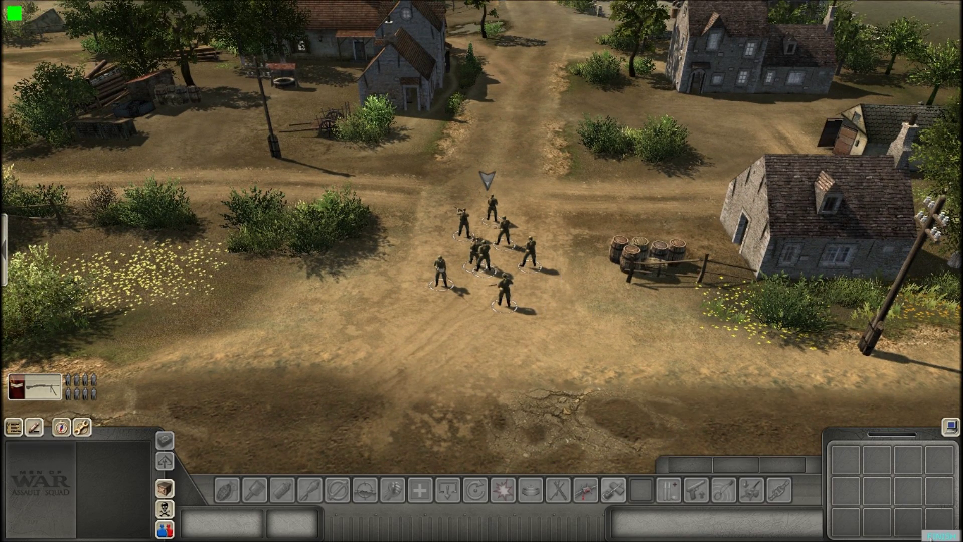
Step: End the mission test run and bring the road junction back into view
{"action": "left_click", "coordinate": [932, 536]}
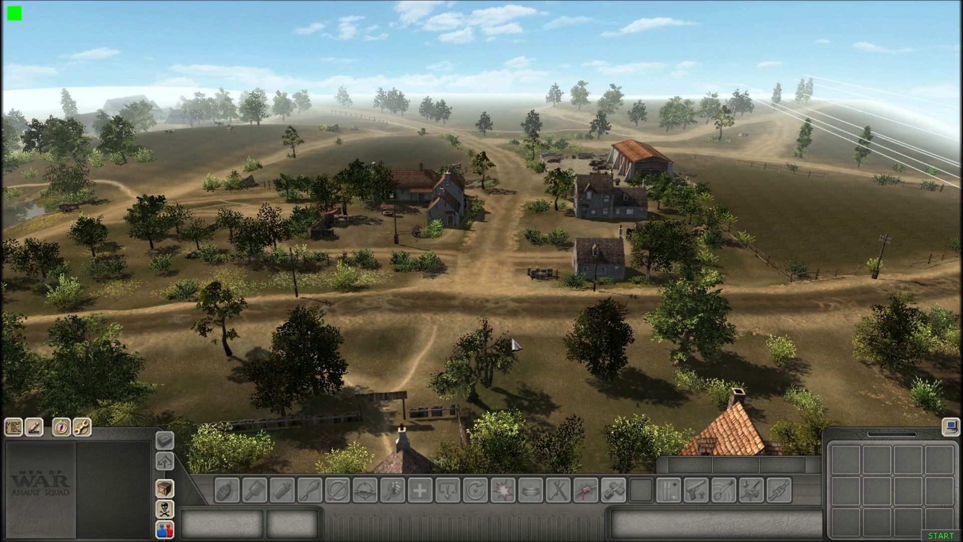
{"action": "scroll", "coordinate": [466, 319], "scroll_direction": "up", "scroll_amount": 4}
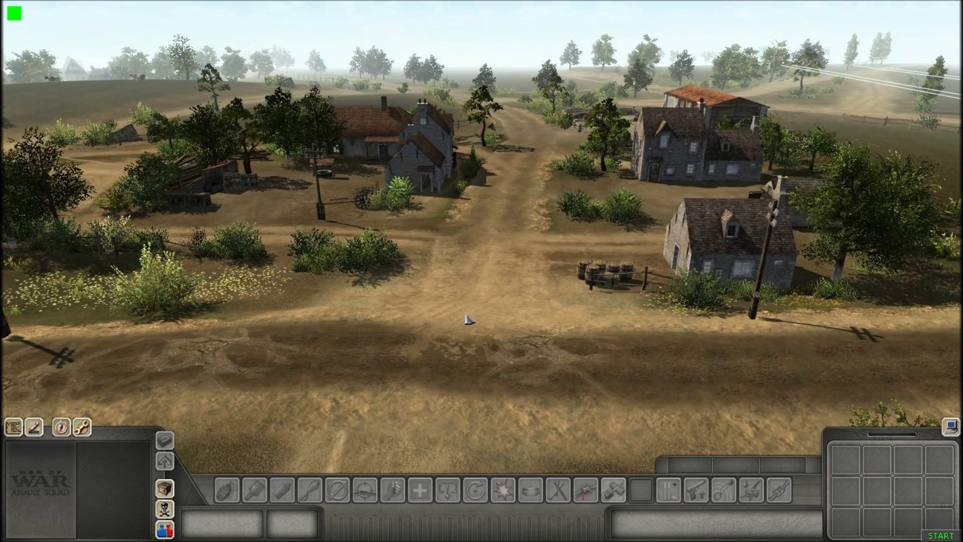
{"action": "middle_click_drag", "start_coordinate": [466, 319], "coordinate": [448, 511]}
{"action": "middle_click_drag", "start_coordinate": [434, 311], "coordinate": [429, 356]}
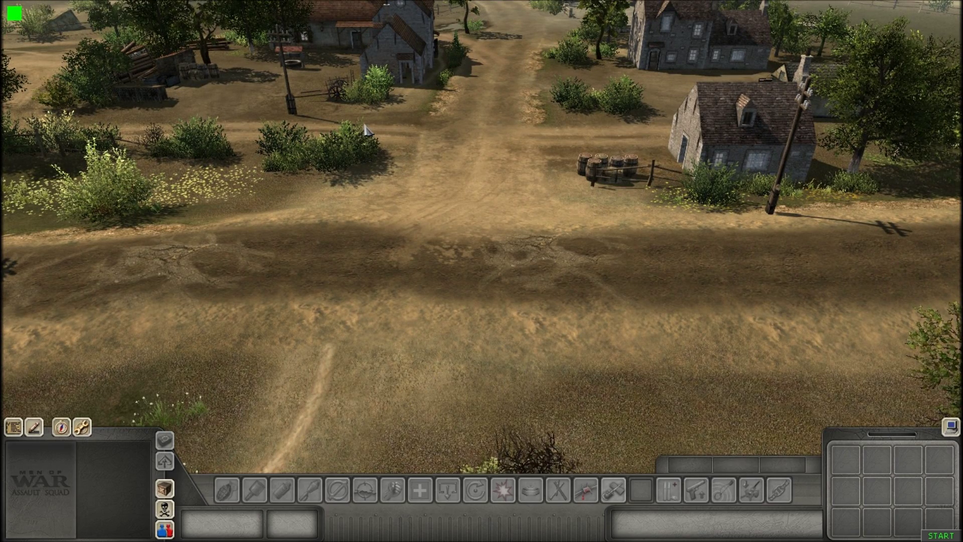
{"action": "middle_click_drag", "start_coordinate": [365, 126], "coordinate": [420, 243]}
{"action": "middle_click_drag", "start_coordinate": [321, 290], "coordinate": [374, 202]}
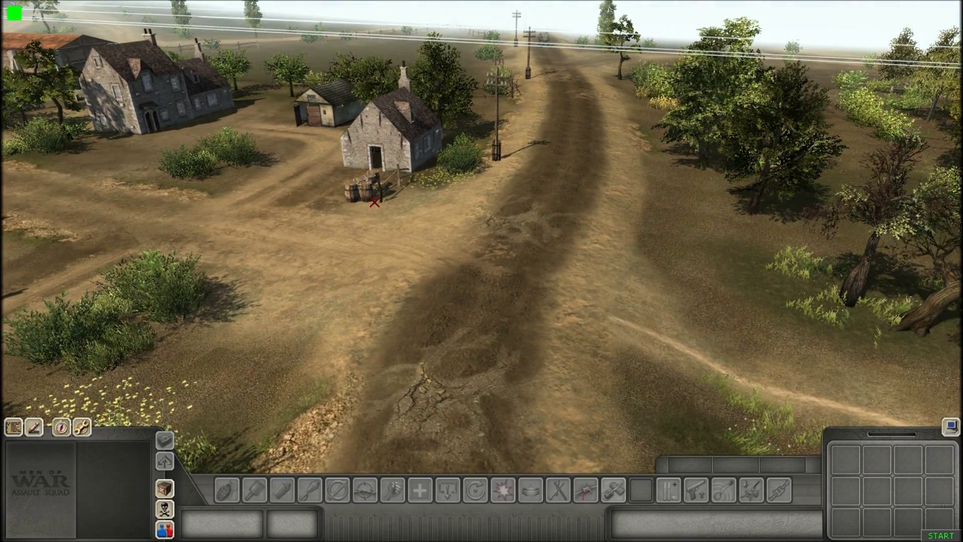